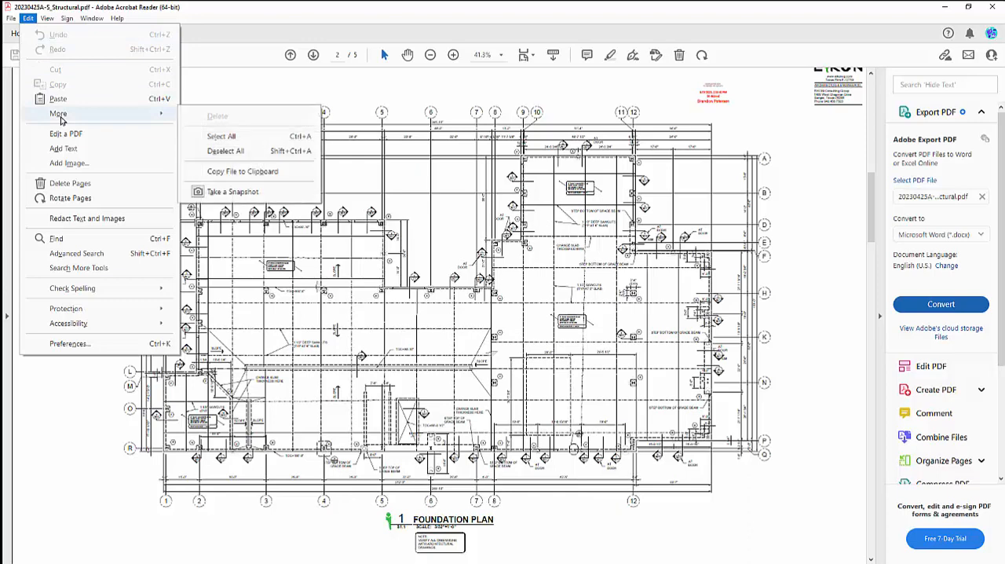
# Step: Copy a snapshot of the whole Foundation Plan drawing from the structural PDF and switch to Exact Rebar
pyautogui.click(233, 192)
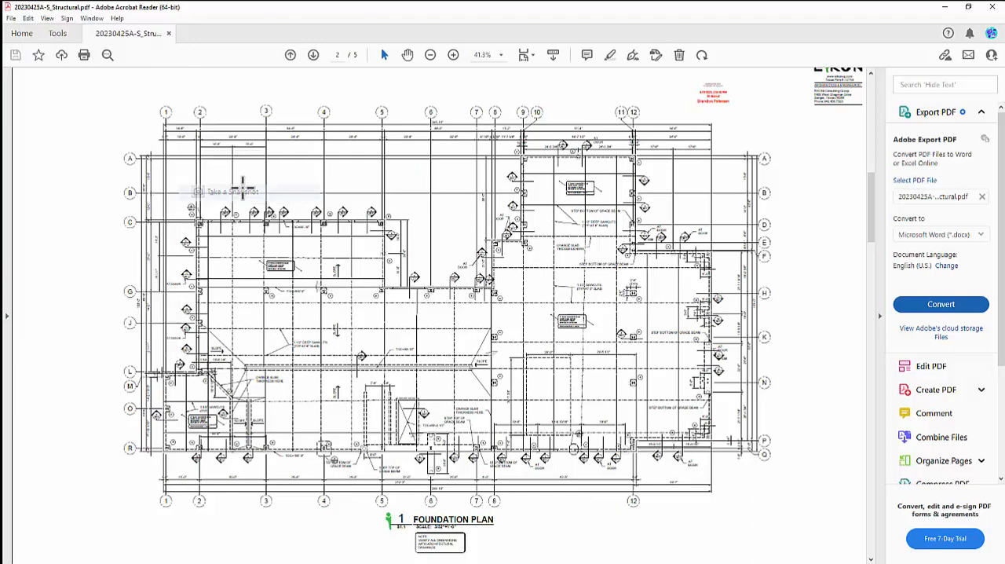
pyautogui.moveTo(221, 168)
pyautogui.mouseDown()
pyautogui.moveTo(711, 509)
pyautogui.moveTo(802, 531)
pyautogui.mouseUp()
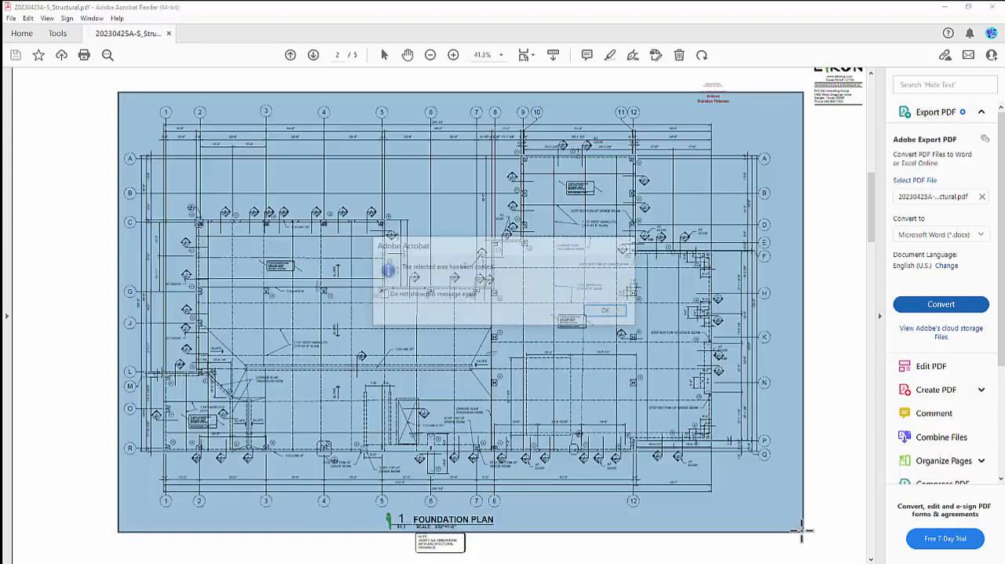
pyautogui.click(609, 311)
pyautogui.click(946, 7)
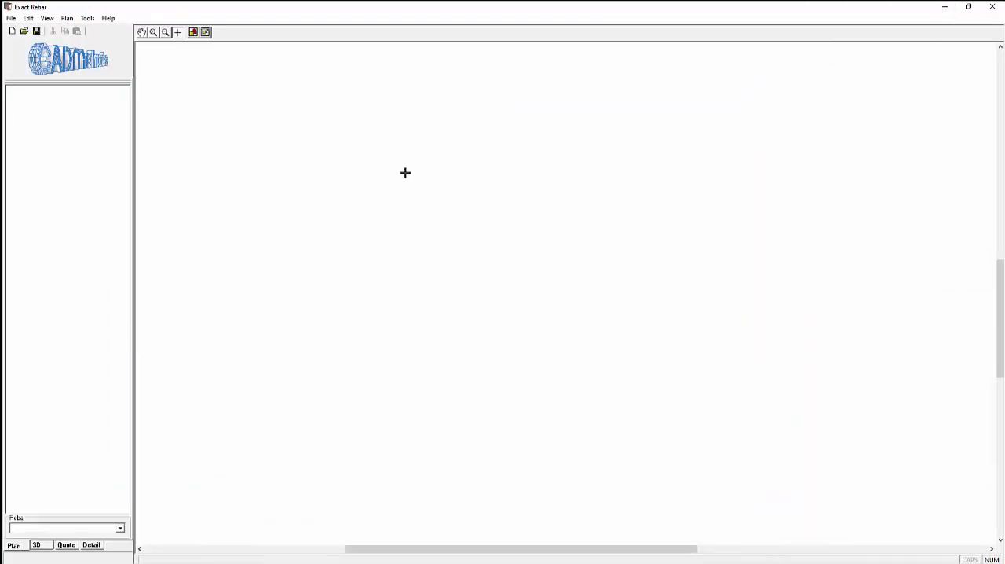
# Step: Paste the copied Foundation Plan snapshot into the plan view as a background image
pyautogui.click(27, 18)
pyautogui.click(43, 52)
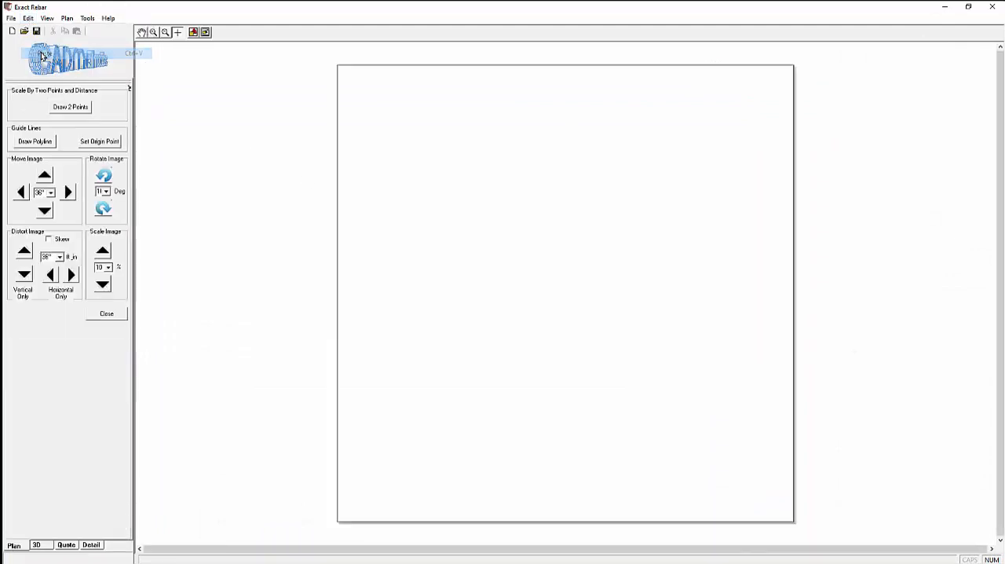
pyautogui.scroll(6, 558, 316)
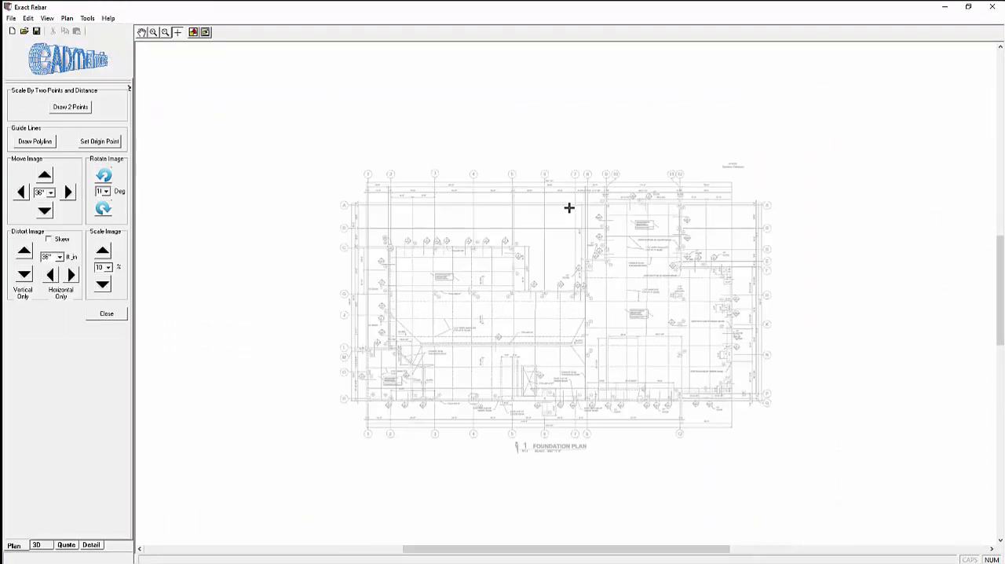
pyautogui.scroll(6, 563, 205)
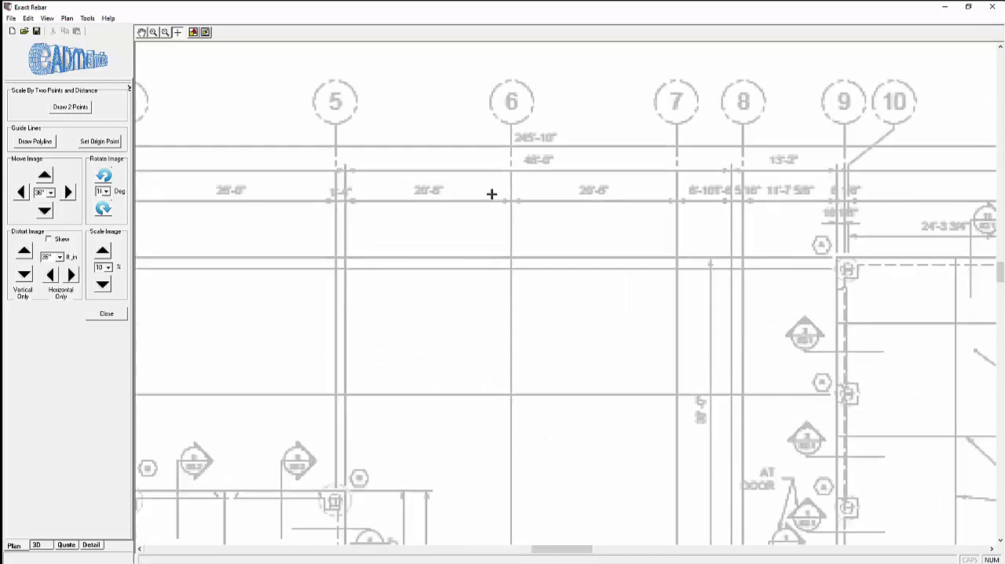
pyautogui.scroll(-6, 491, 207)
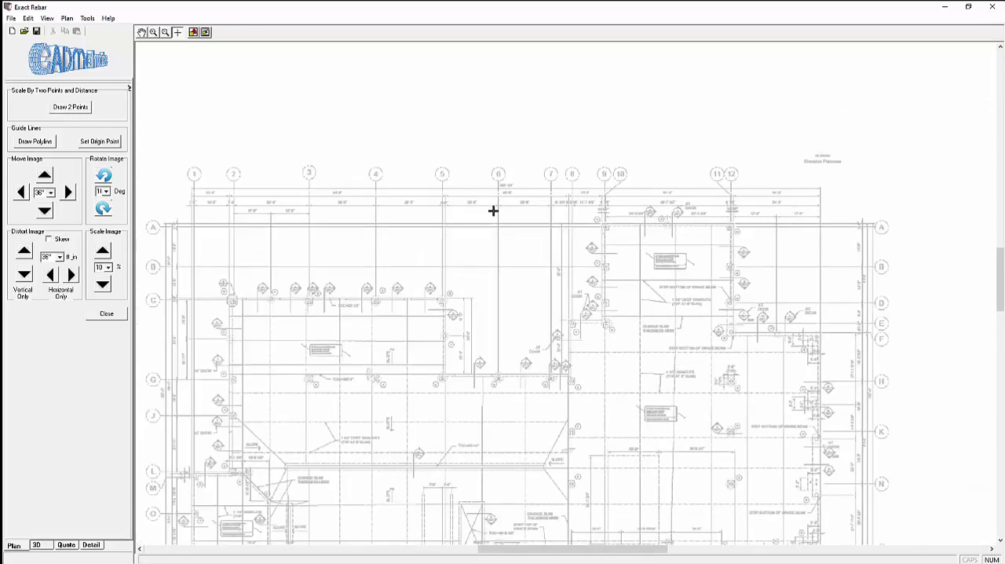
# Step: Begin a two-point scale line at the grid 1 end of the plan's upper overall dimension line
pyautogui.click(76, 110)
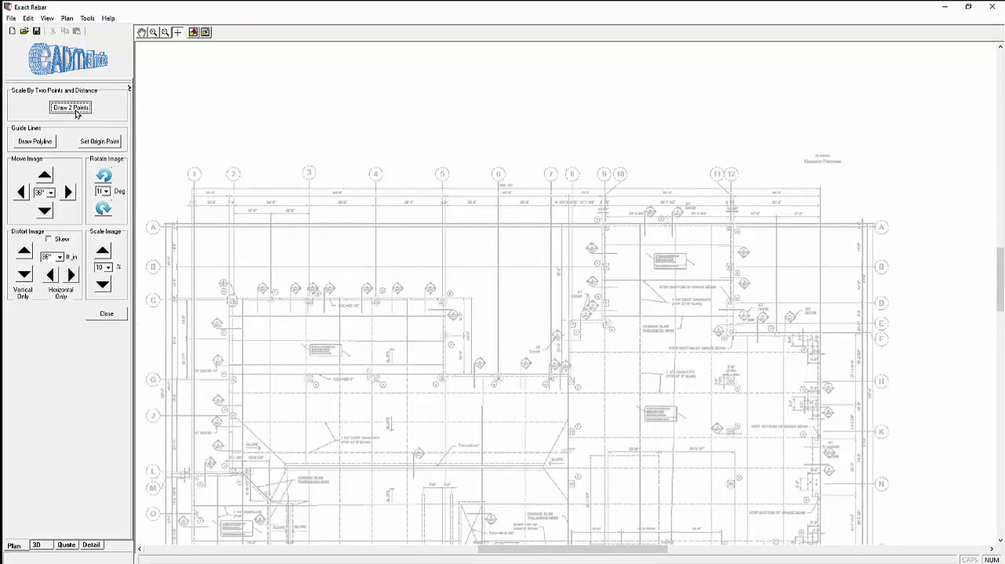
pyautogui.click(543, 302)
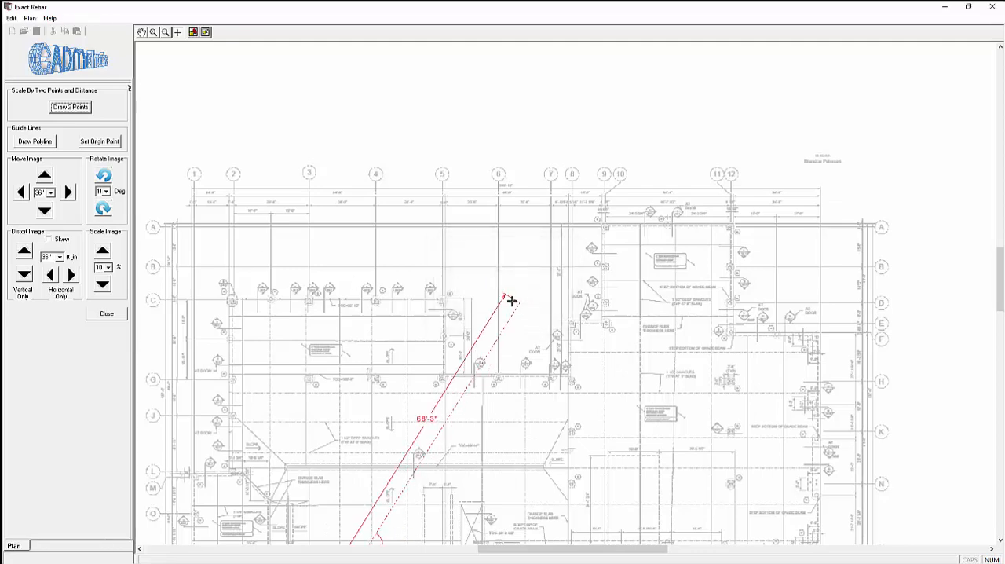
pyautogui.scroll(3, 185, 200)
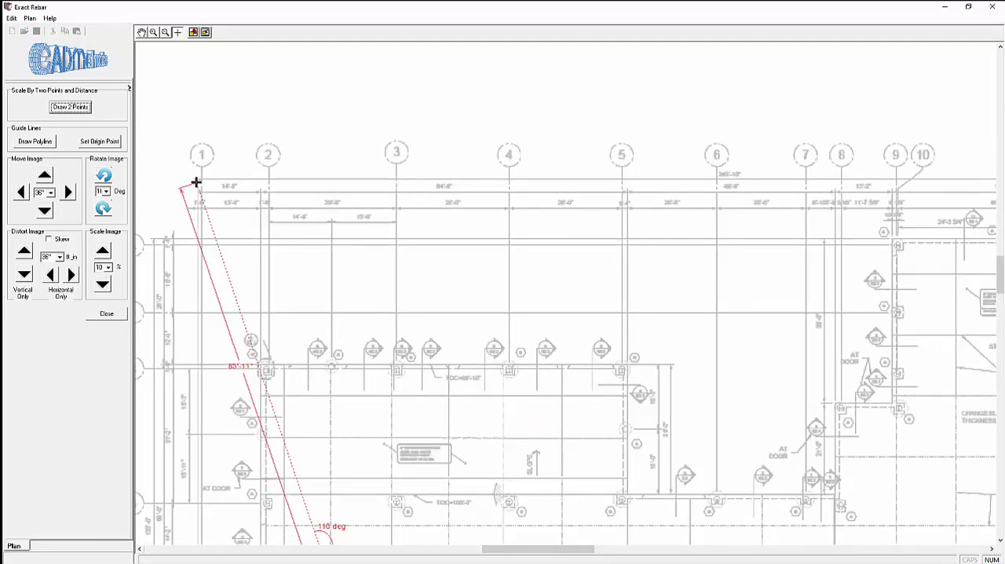
pyautogui.click(197, 181)
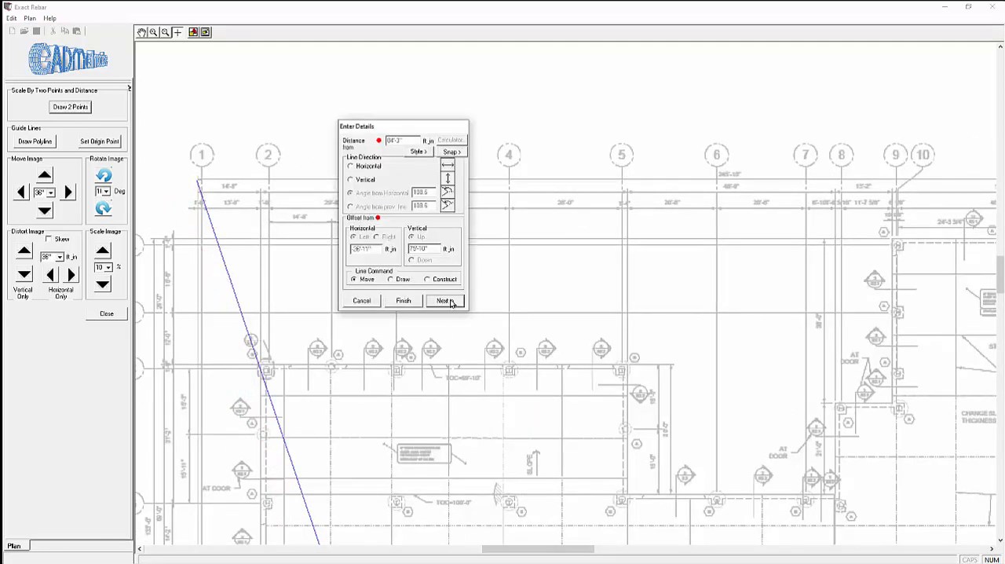
pyautogui.click(450, 303)
# Step: Draw the scale line horizontally to the far end of the overall dimension line, beyond grid 12, and finish it
pyautogui.click(992, 549)
pyautogui.click(992, 549)
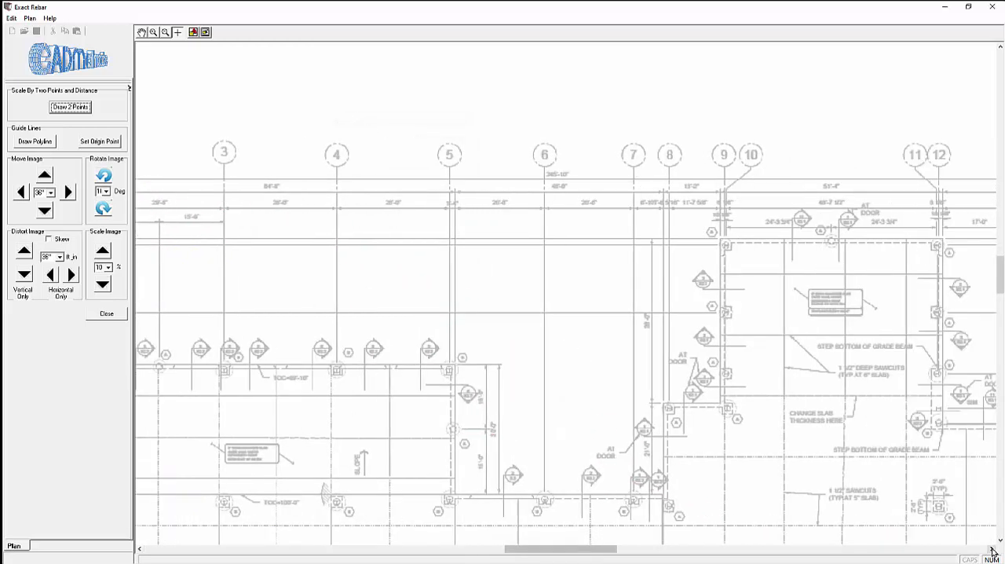
pyautogui.click(992, 549)
pyautogui.click(992, 549)
pyautogui.click(992, 549)
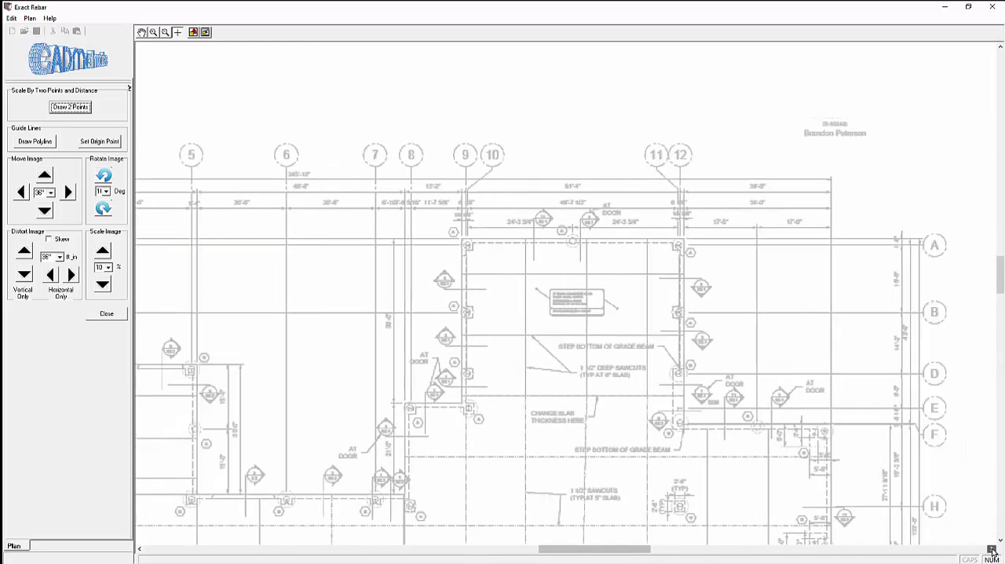
pyautogui.click(831, 180)
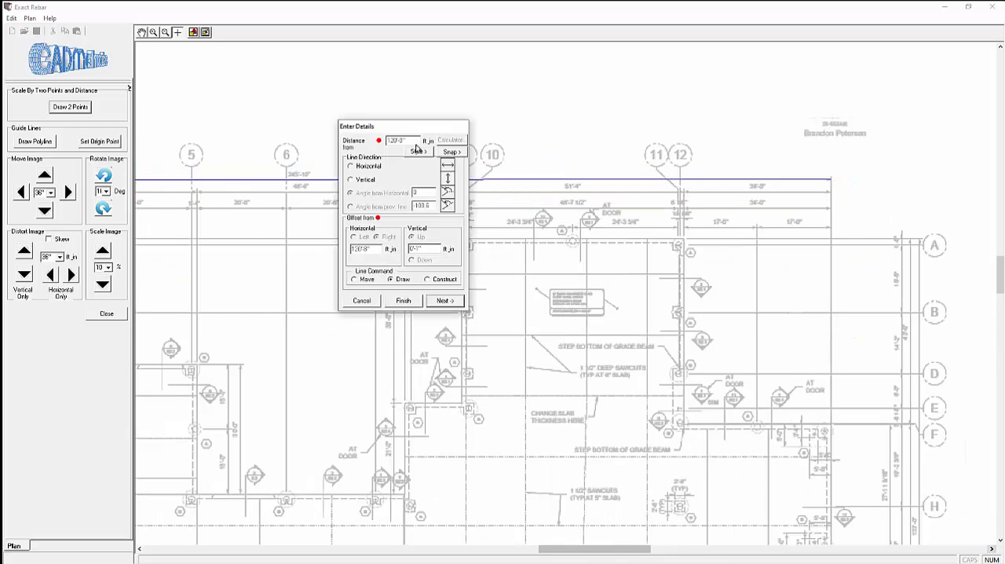
pyautogui.click(403, 301)
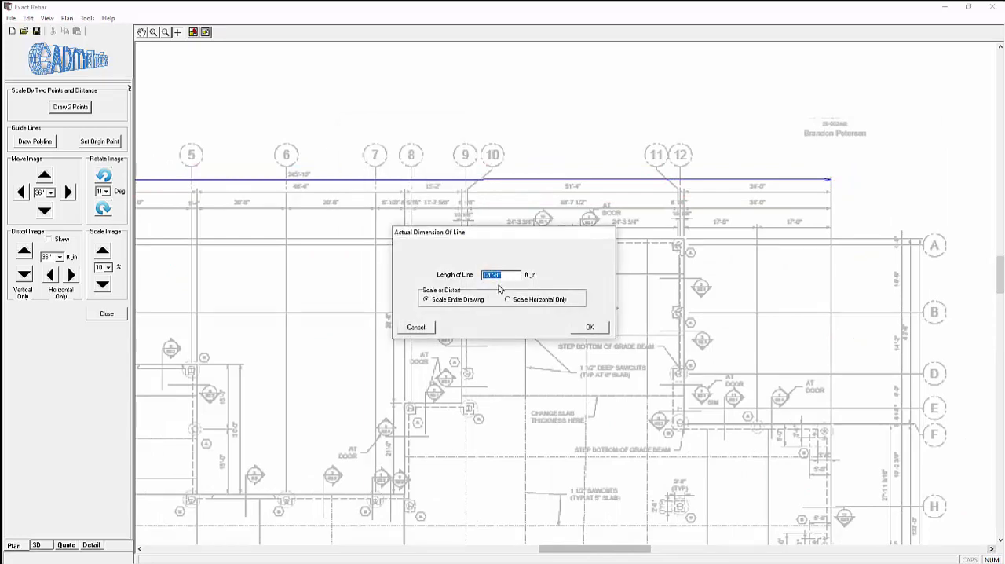
# Step: Scale the entire drawing by giving the line its overall plan dimension of 245'-10", and close the image tools
pyautogui.write('249')
pyautogui.click(590, 327)
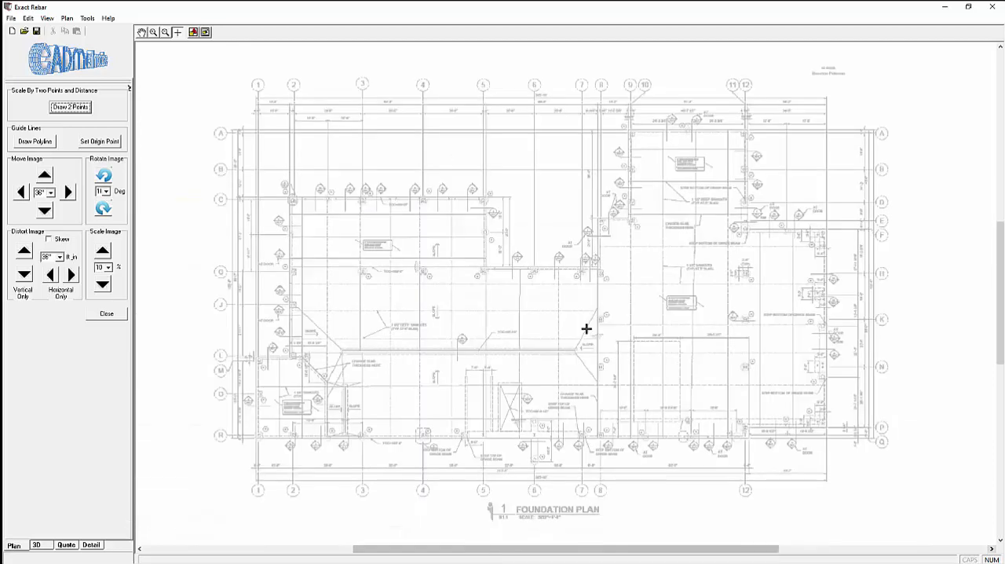
pyautogui.scroll(1, 361, 294)
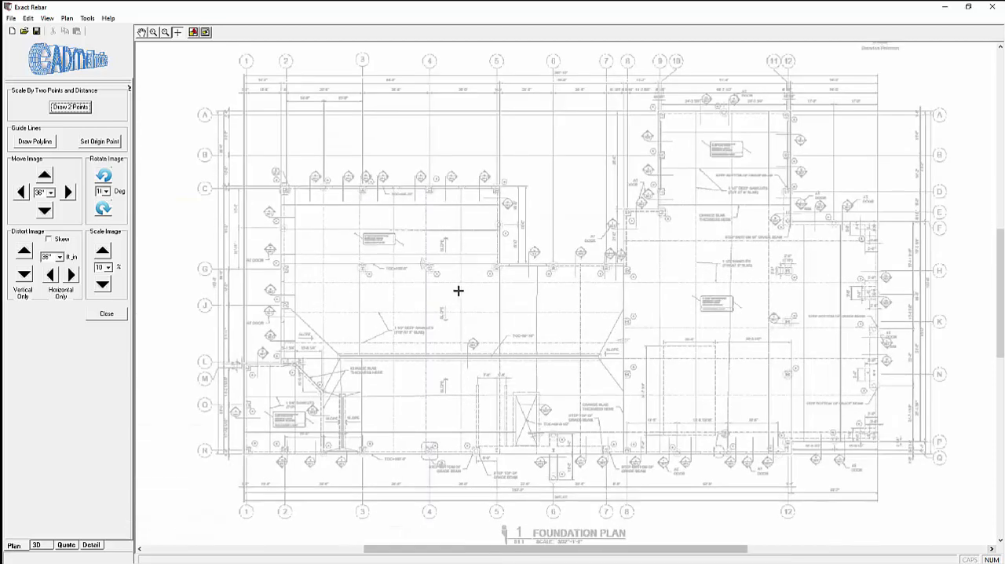
pyautogui.click(106, 314)
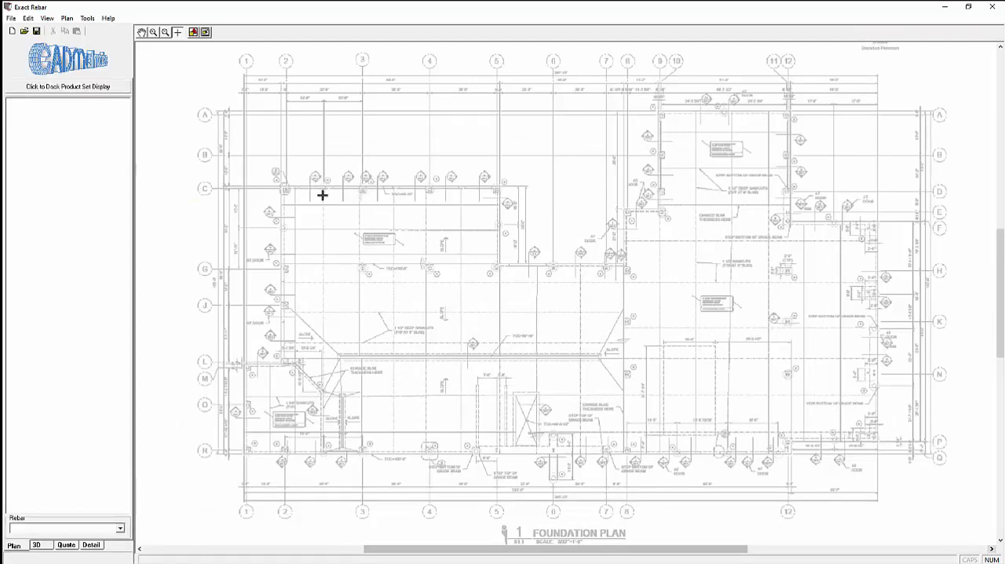
# Step: Start a construction outline at the outer slab corner at grids 2 and C
pyautogui.click(66, 18)
pyautogui.moveTo(83, 42)
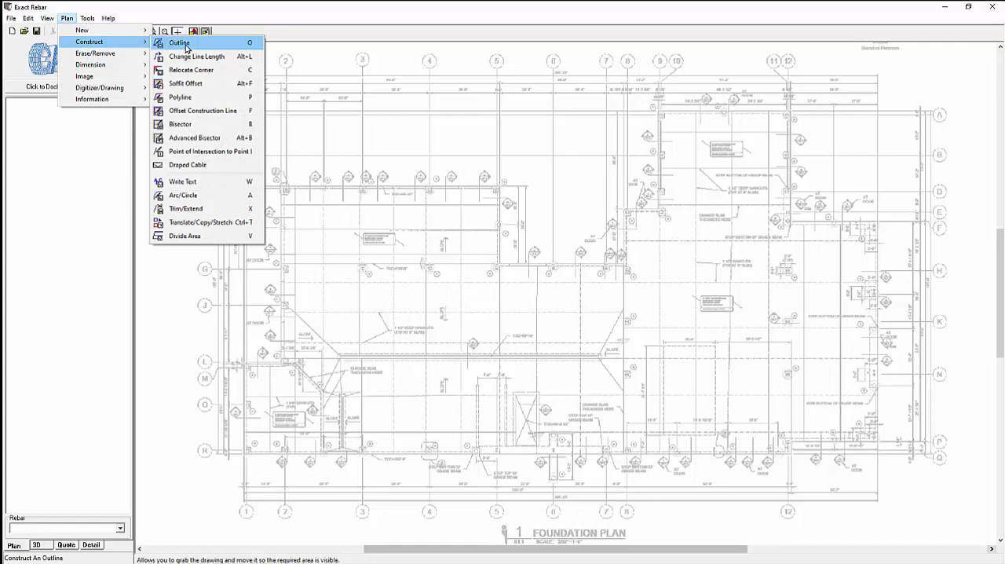
pyautogui.click(181, 44)
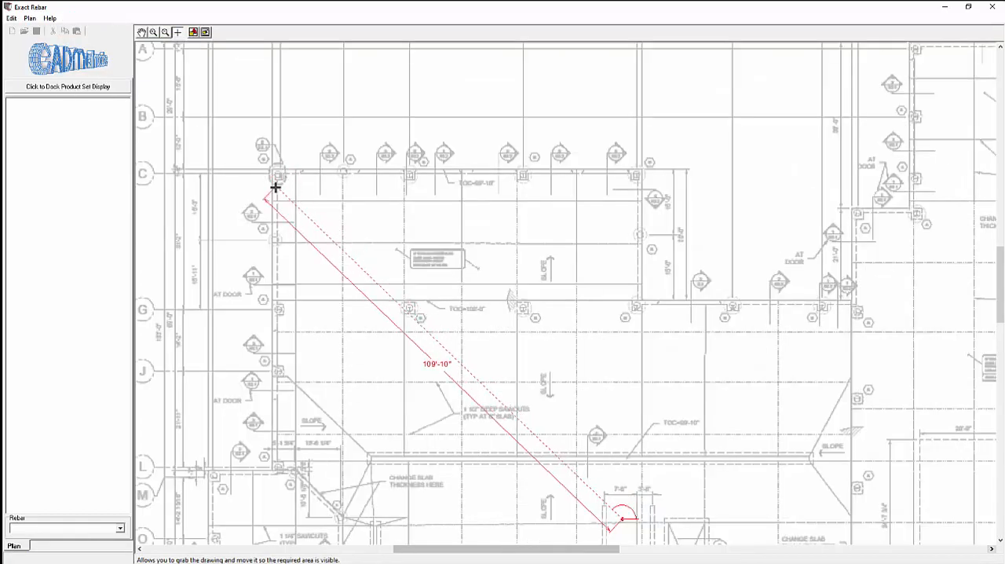
pyautogui.click(269, 167)
pyautogui.click(442, 300)
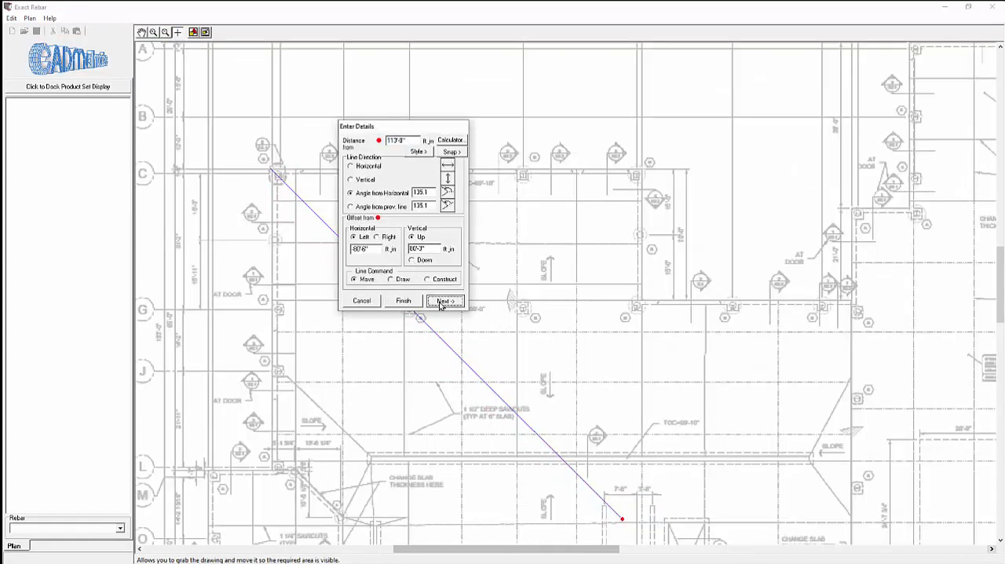
# Step: Draw the outline about 84'-11" horizontally along grid C to grid 5 and about 30' down to grid G
pyautogui.click(641, 167)
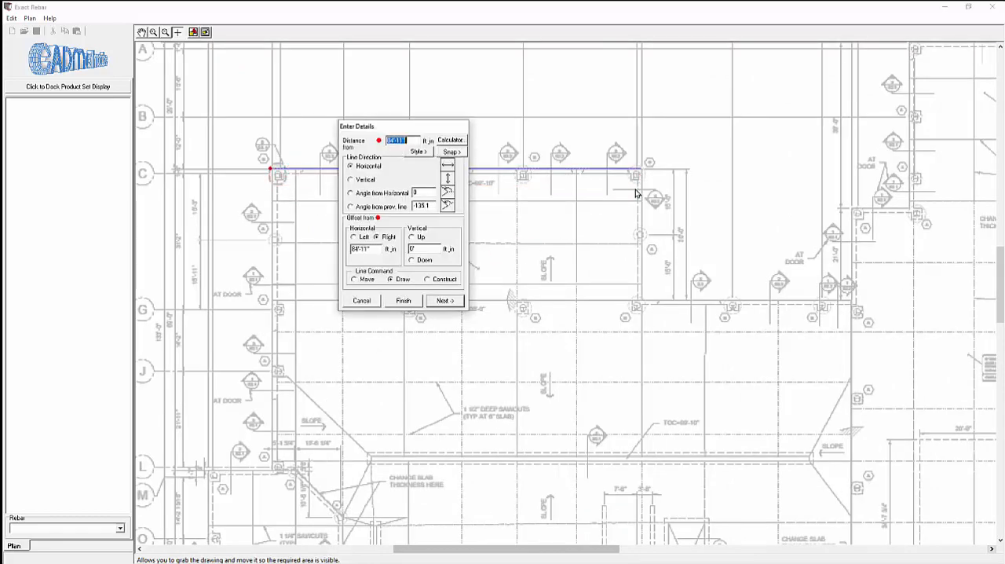
pyautogui.click(461, 305)
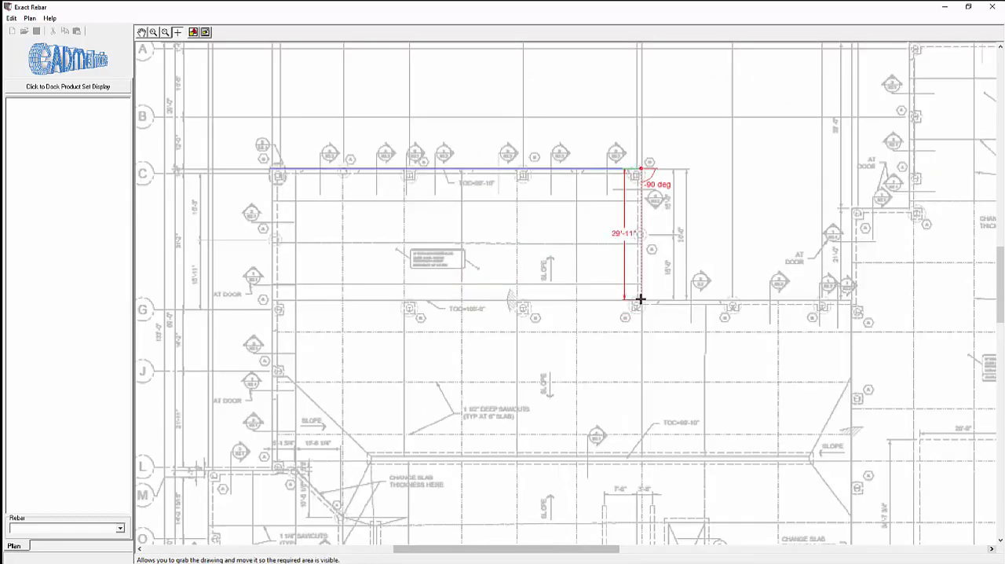
pyautogui.click(641, 302)
pyautogui.press('Return')
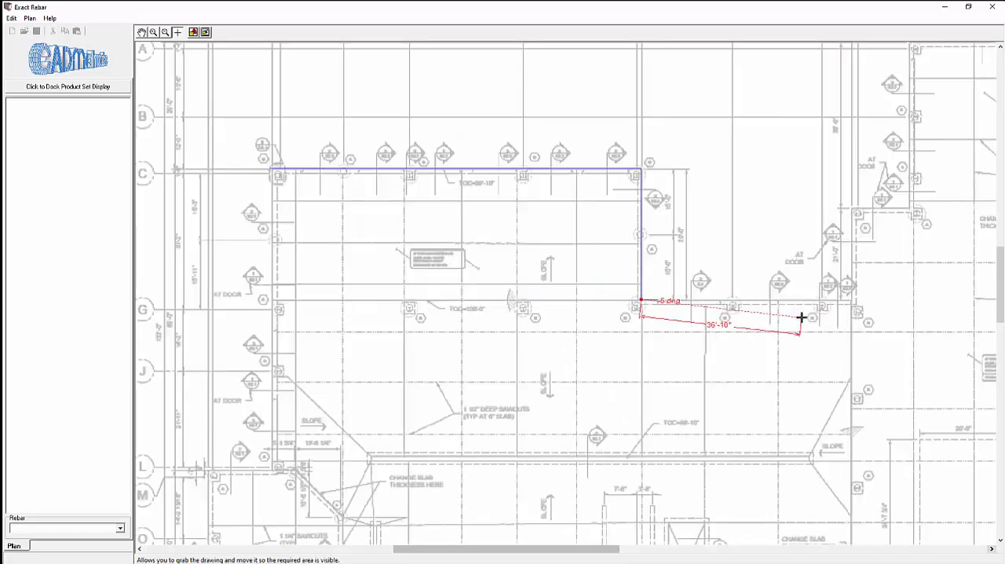
# Step: Continue the outline about 48'-2" horizontally along grid G to grid 8 and about 20'-10" vertically up
pyautogui.click(853, 301)
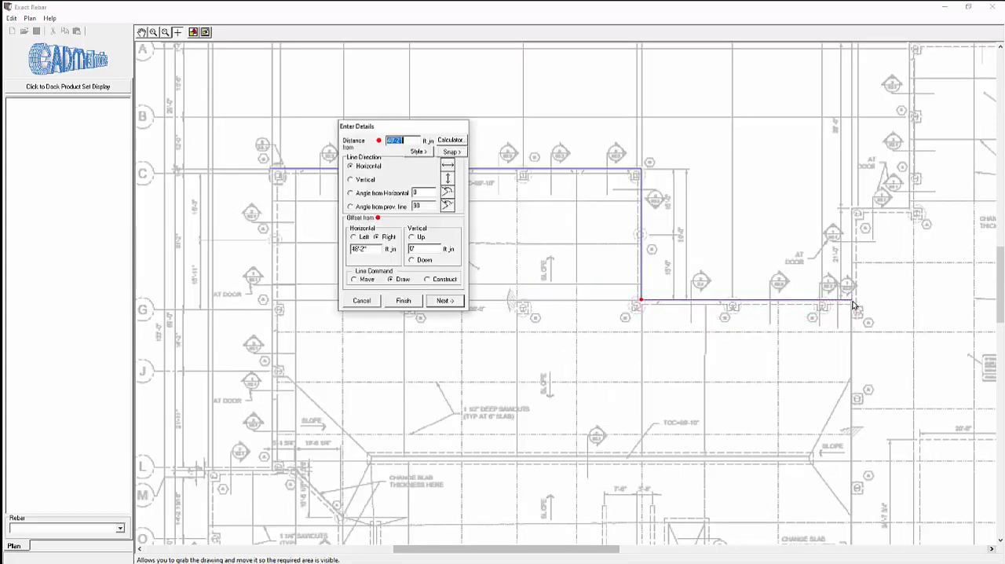
pyautogui.click(446, 301)
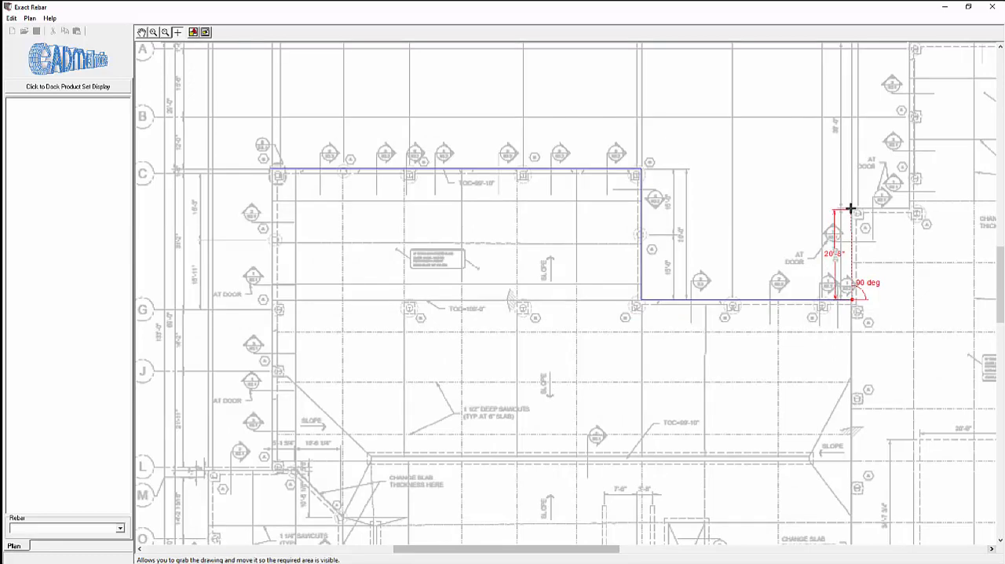
pyautogui.click(850, 209)
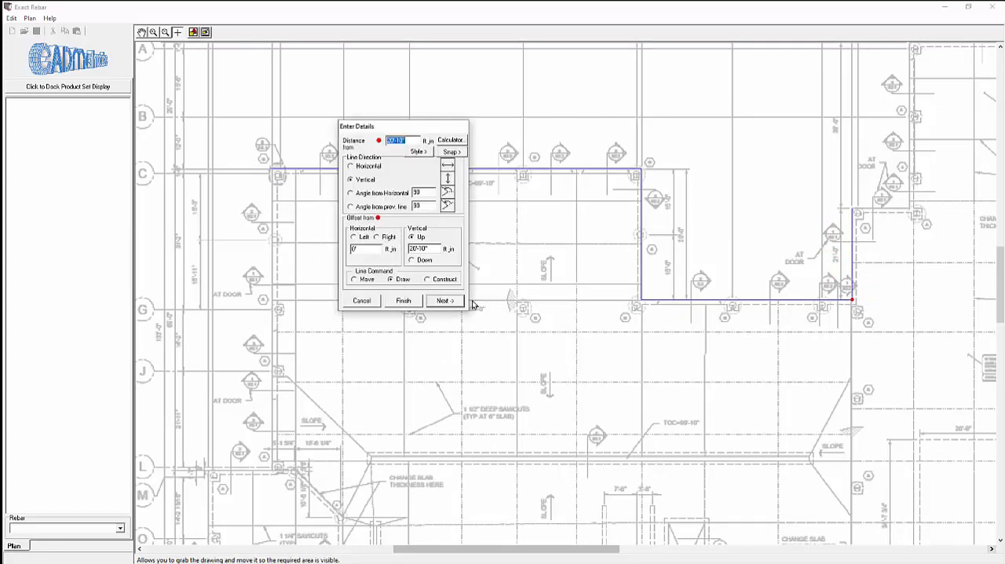
pyautogui.click(448, 302)
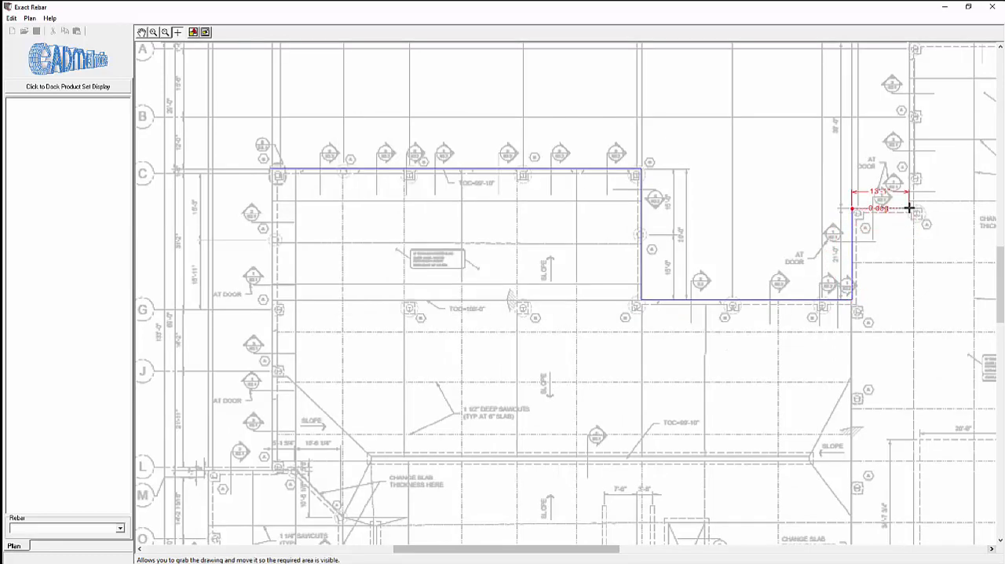
# Step: Extend the outline about 13' horizontally to grid 9 and 38'-0" vertically up to the slab corner at grid A
pyautogui.click(910, 208)
pyautogui.click(445, 301)
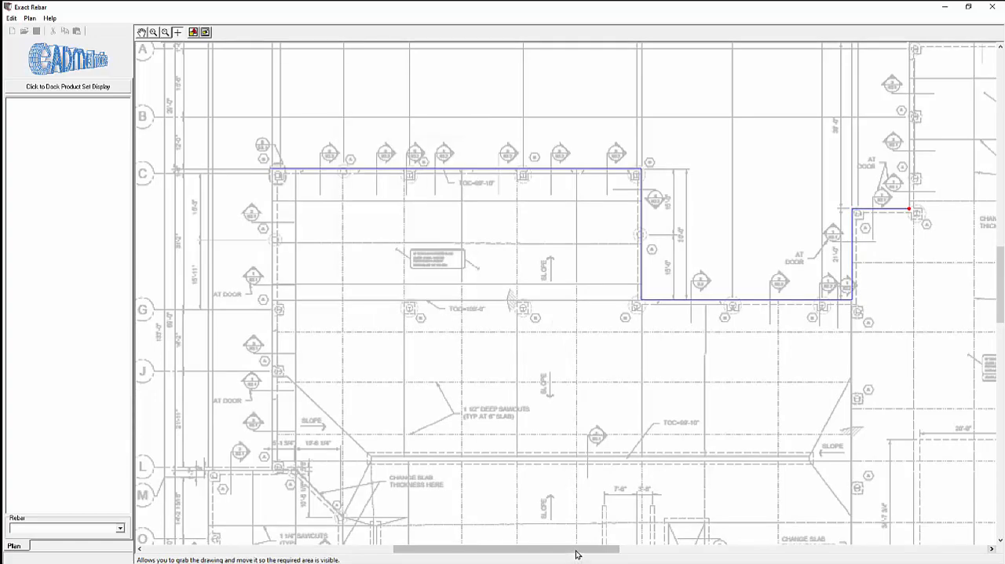
pyautogui.moveTo(576, 550); pyautogui.dragTo(610, 557)
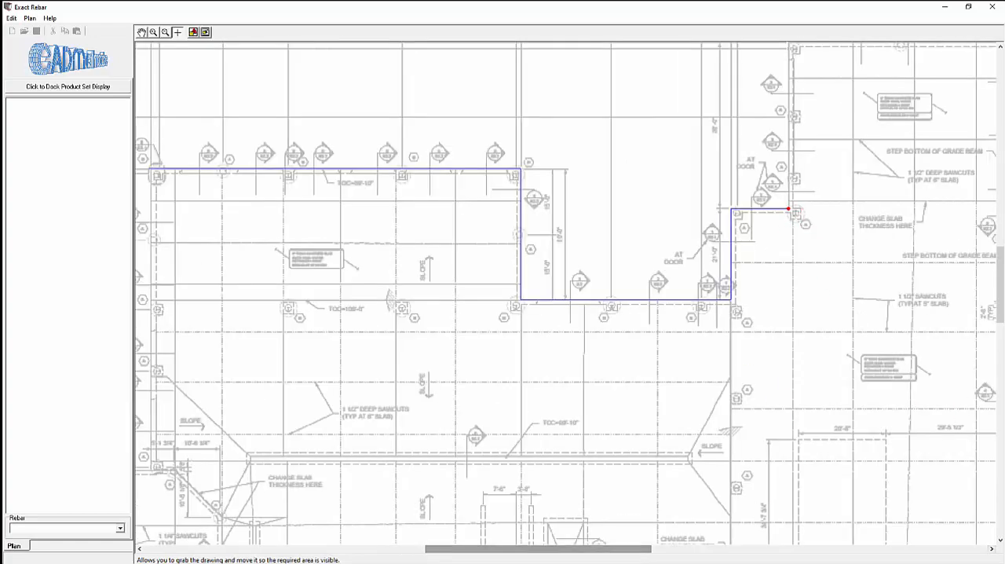
pyautogui.scroll(3, 992, 288)
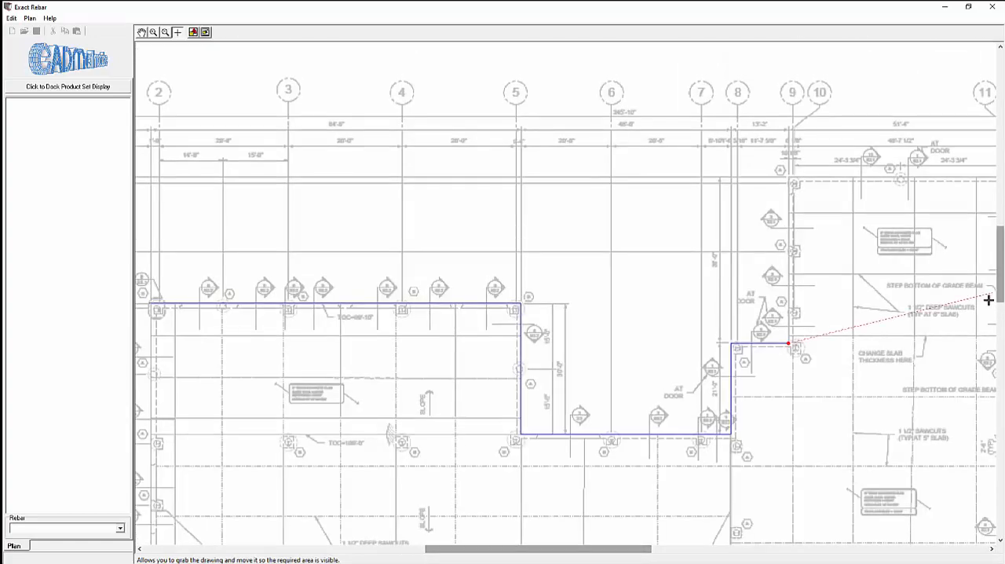
pyautogui.click(789, 178)
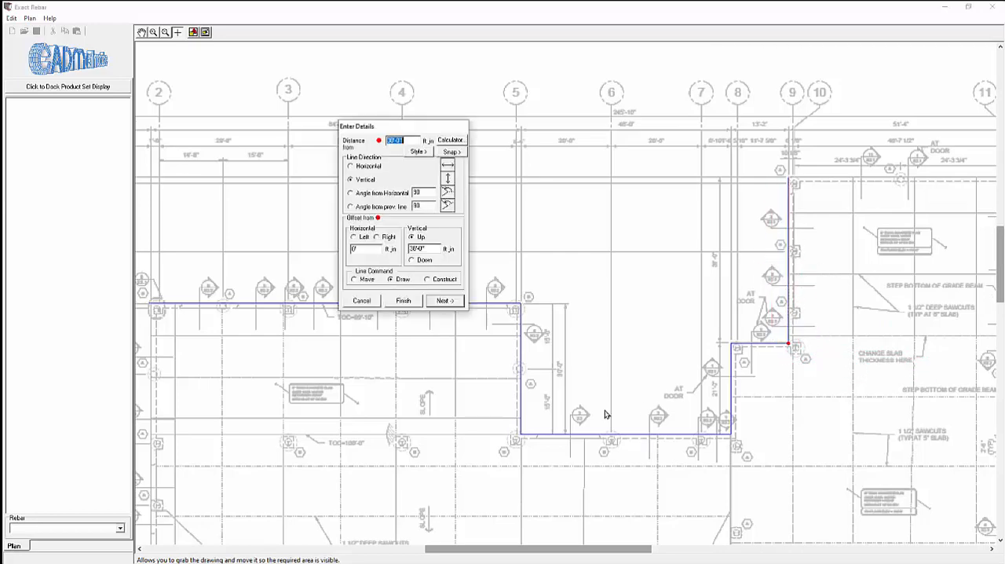
pyautogui.click(445, 301)
# Step: Continue the outline about 51'-6" horizontally along grid A to grid 12 and about 42'-9" vertically down to grid F
pyautogui.moveTo(628, 557); pyautogui.dragTo(666, 557)
pyautogui.click(862, 224)
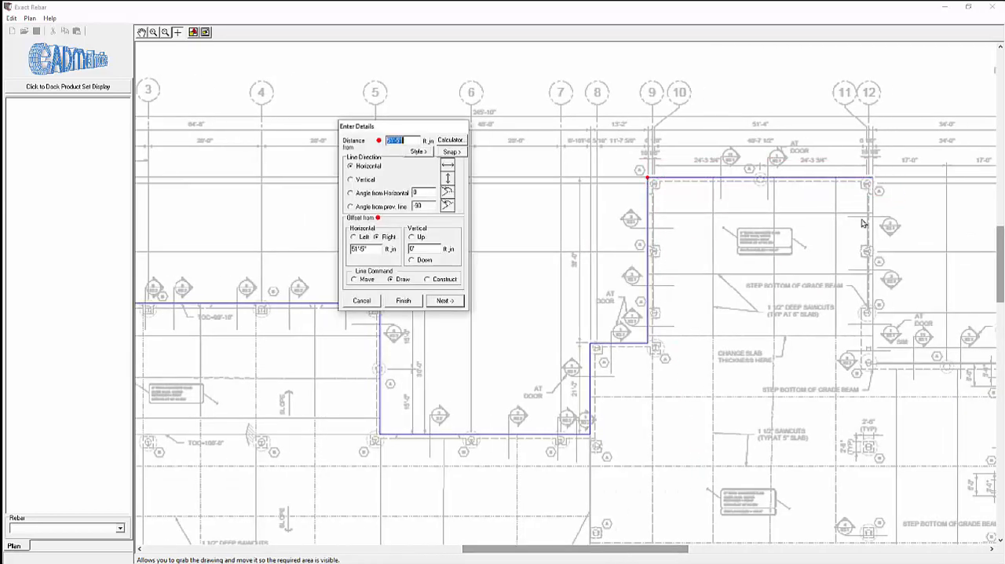
pyautogui.click(446, 301)
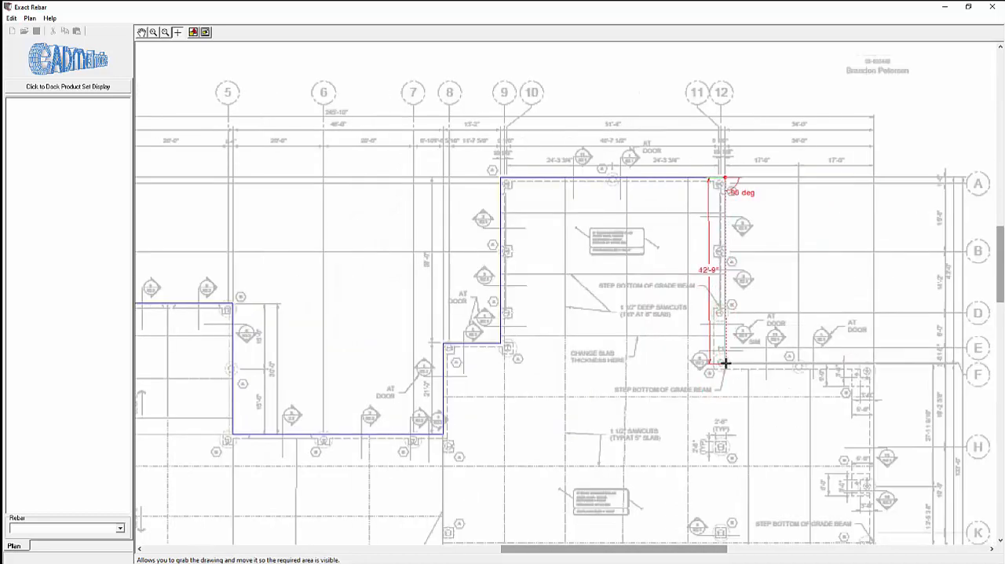
pyautogui.click(723, 363)
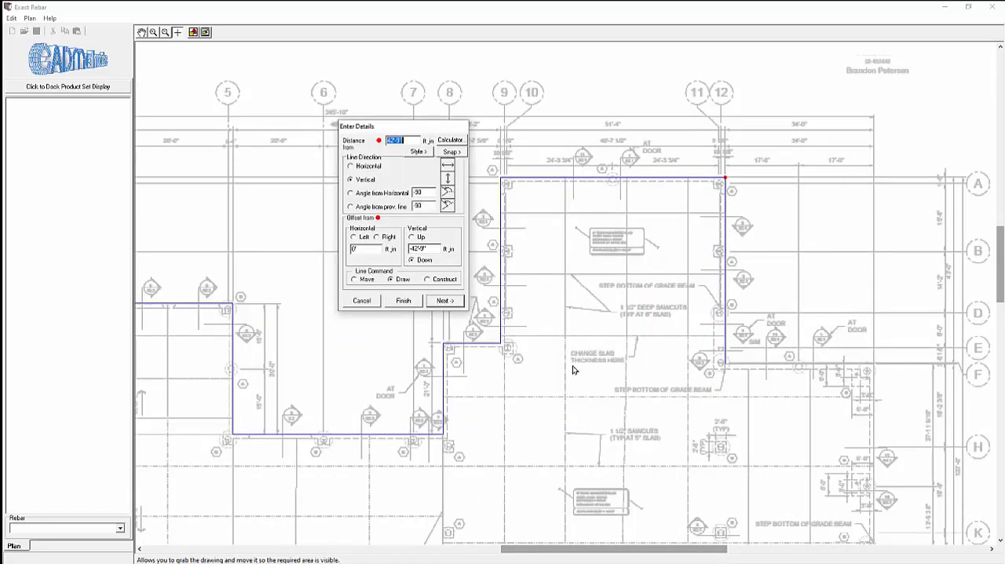
pyautogui.click(449, 306)
# Step: Extend the outline about 34'-1" horizontally along grid F to the outer slab corner and about 85' vertically down to grid P
pyautogui.click(874, 363)
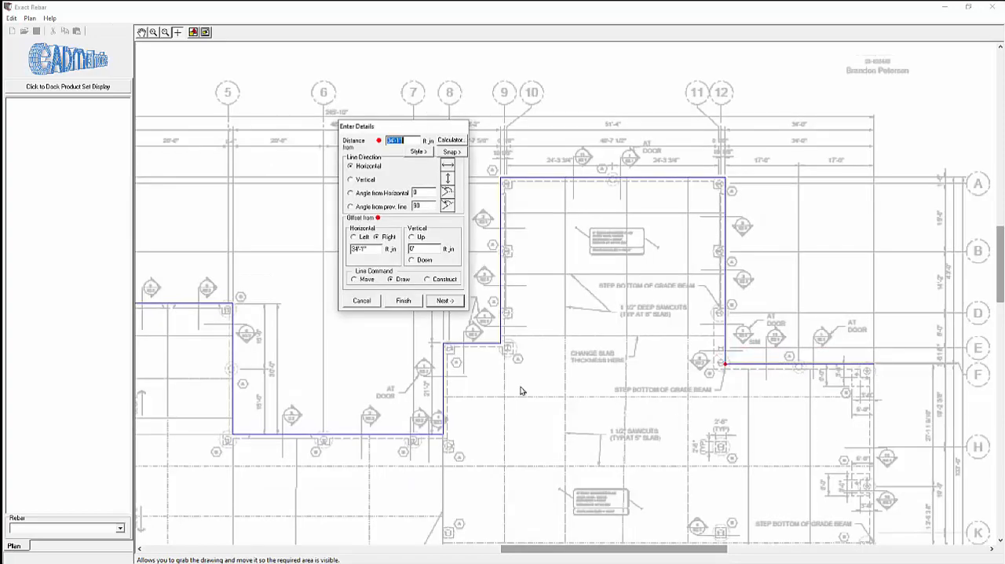
pyautogui.click(444, 300)
pyautogui.moveTo(1001, 290); pyautogui.dragTo(1002, 337)
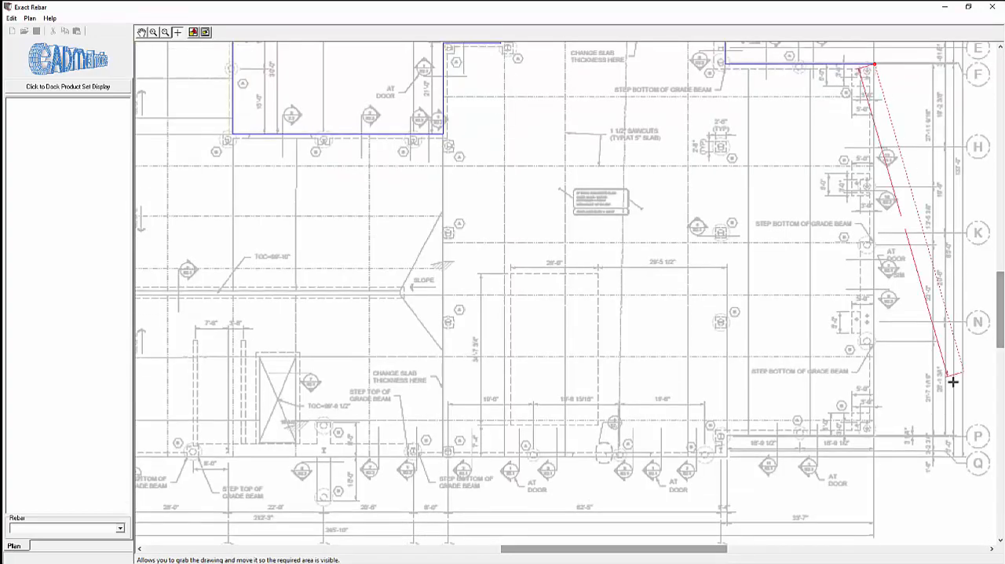
pyautogui.click(872, 433)
pyautogui.click(459, 305)
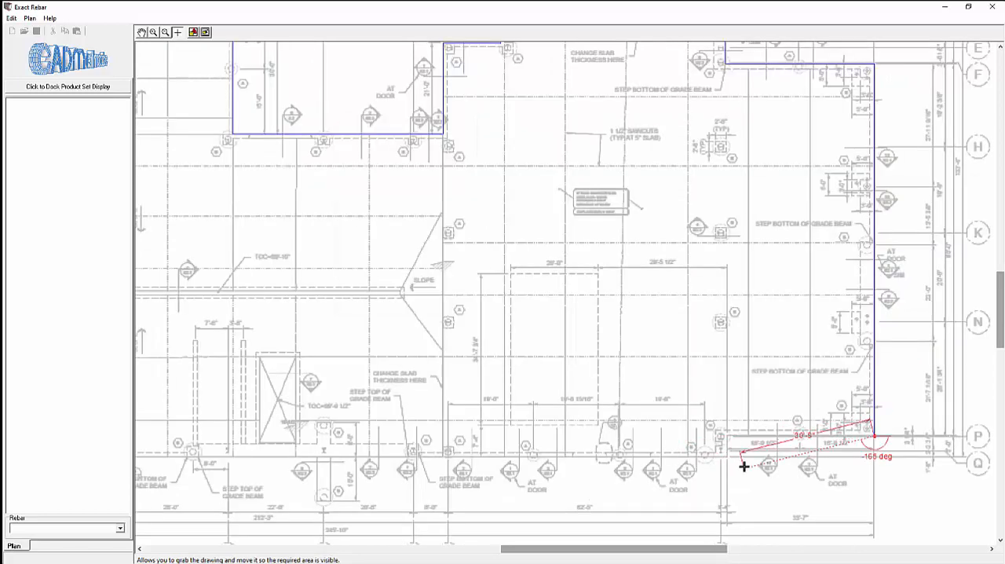
# Step: Draw the outline about 34'-1" horizontally along grid P back to grid 12 and about 4'-10" vertically down to grid Q
pyautogui.click(724, 434)
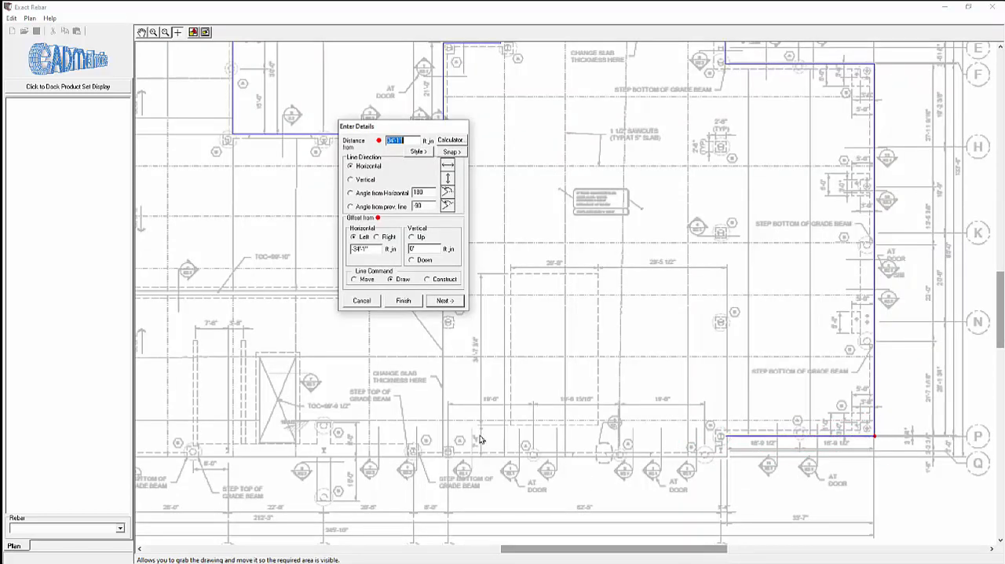
pyautogui.click(456, 299)
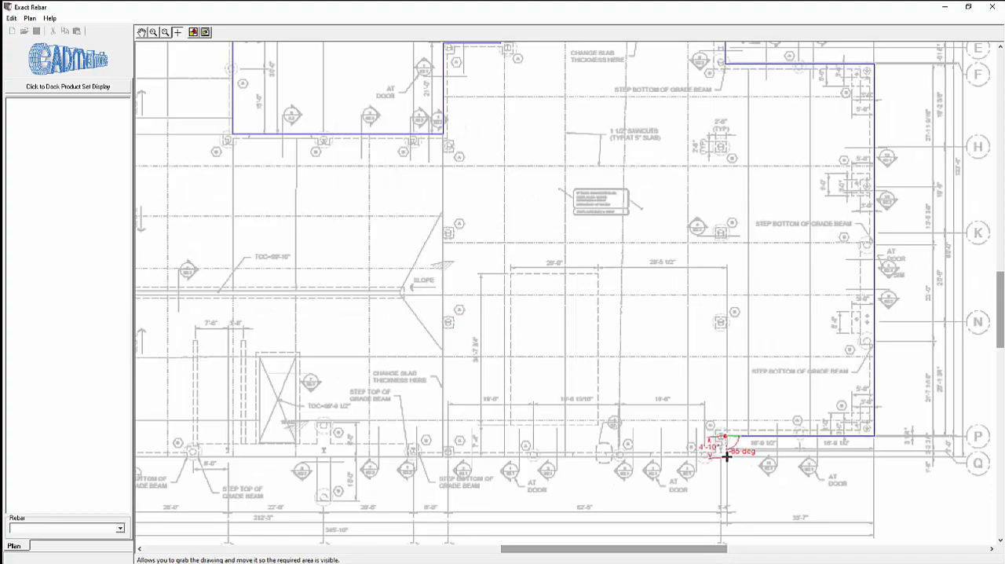
pyautogui.click(725, 454)
pyautogui.click(453, 302)
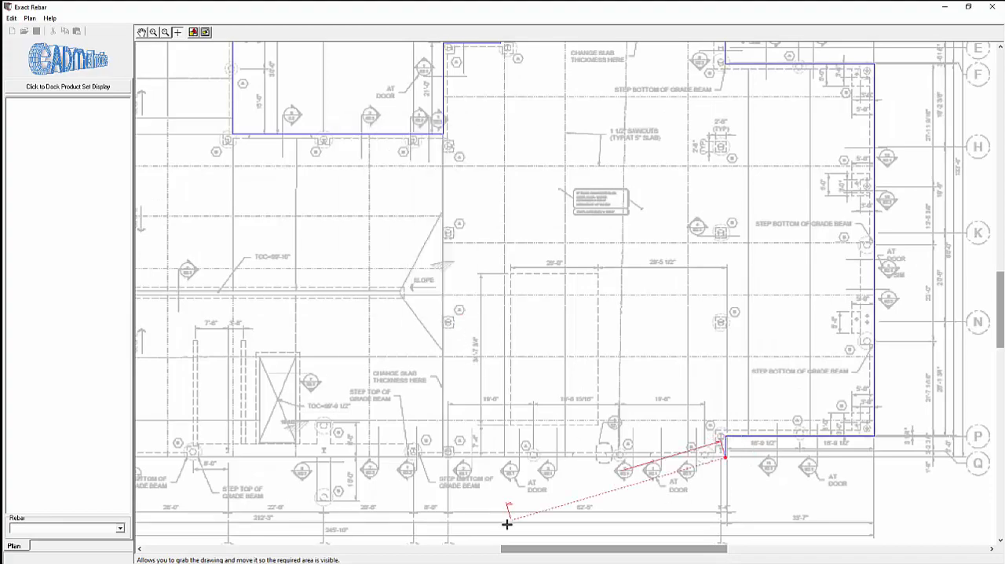
# Step: Continue the outline about 211'-11" horizontally along grid R to grid 1 and about 34'-10" vertically up to grid L
pyautogui.moveTo(505, 549); pyautogui.dragTo(379, 559)
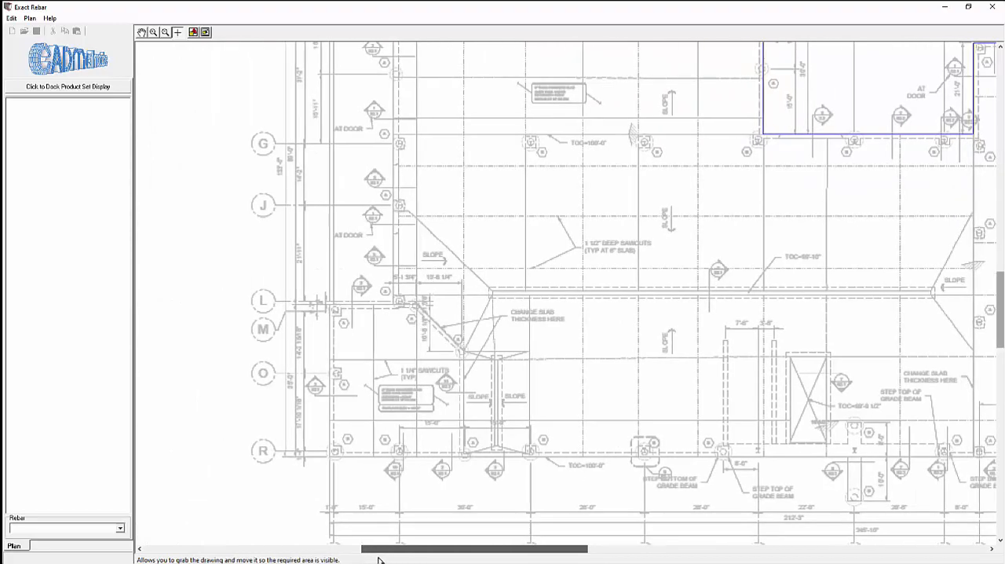
pyautogui.click(329, 456)
pyautogui.click(437, 307)
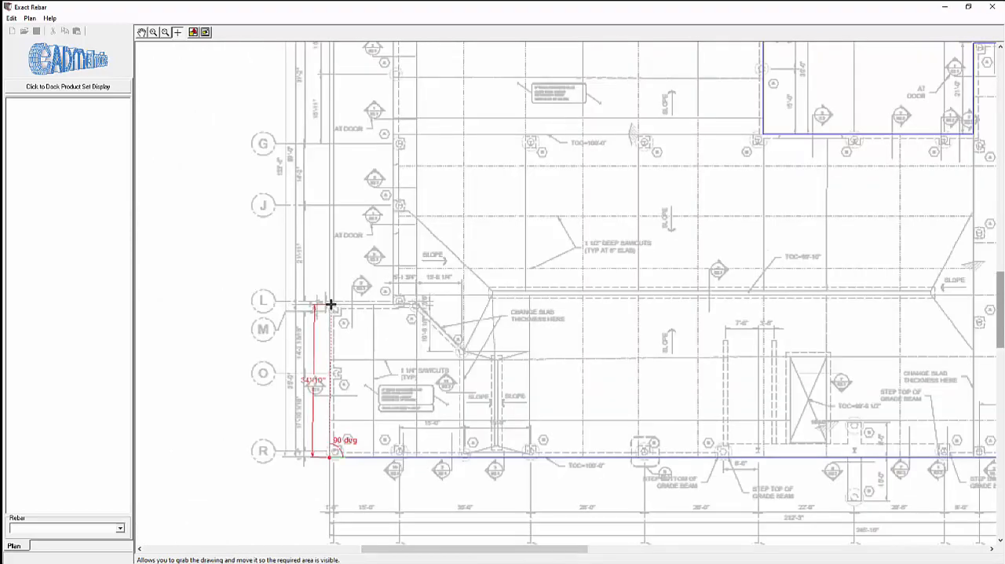
pyautogui.click(330, 303)
pyautogui.click(445, 301)
# Step: Close the outline with a horizontal line of about 14'-4" and a vertical line of about 69'-0" to the starting corner, and finish it
pyautogui.scroll(-3, 417, 370)
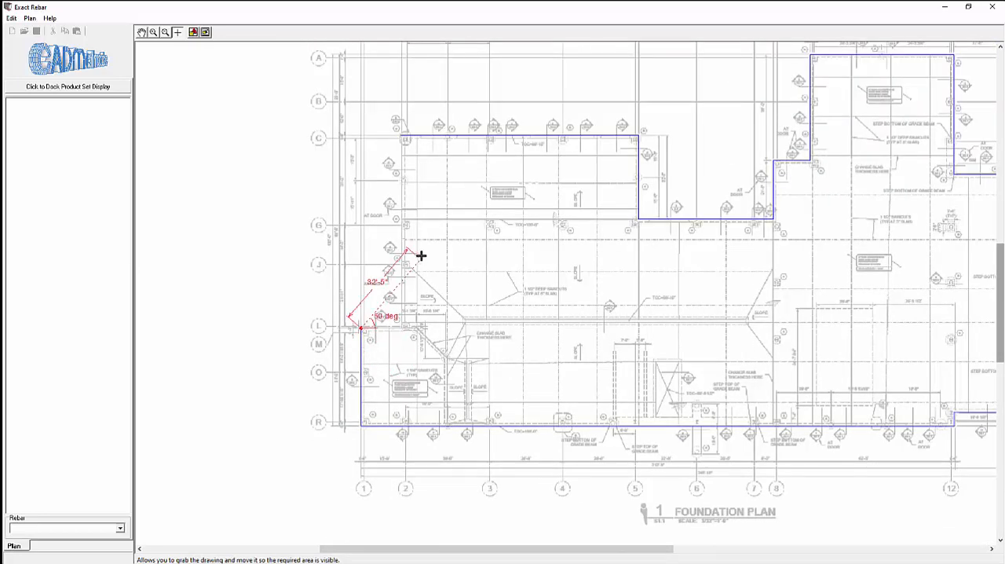
pyautogui.click(399, 140)
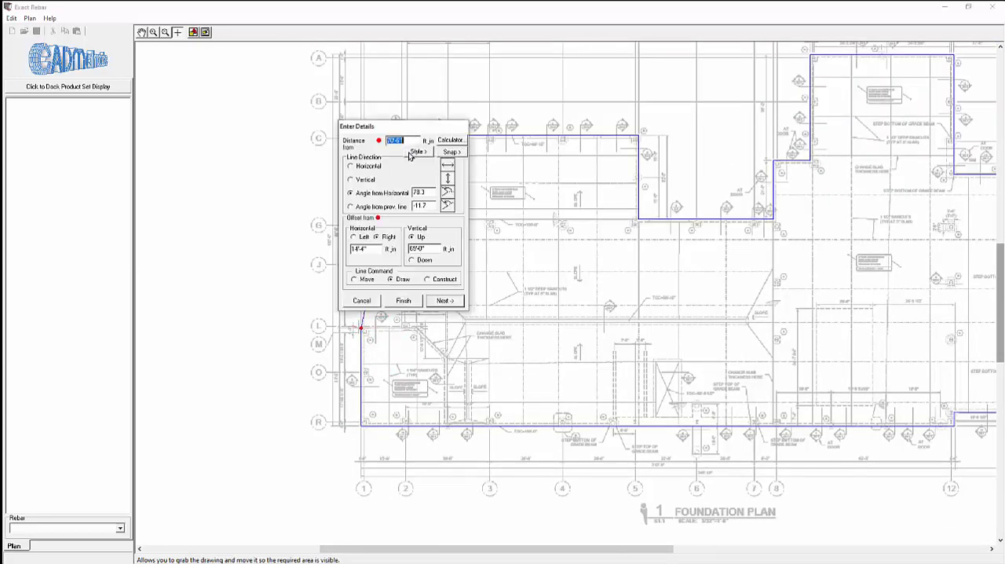
pyautogui.click(371, 168)
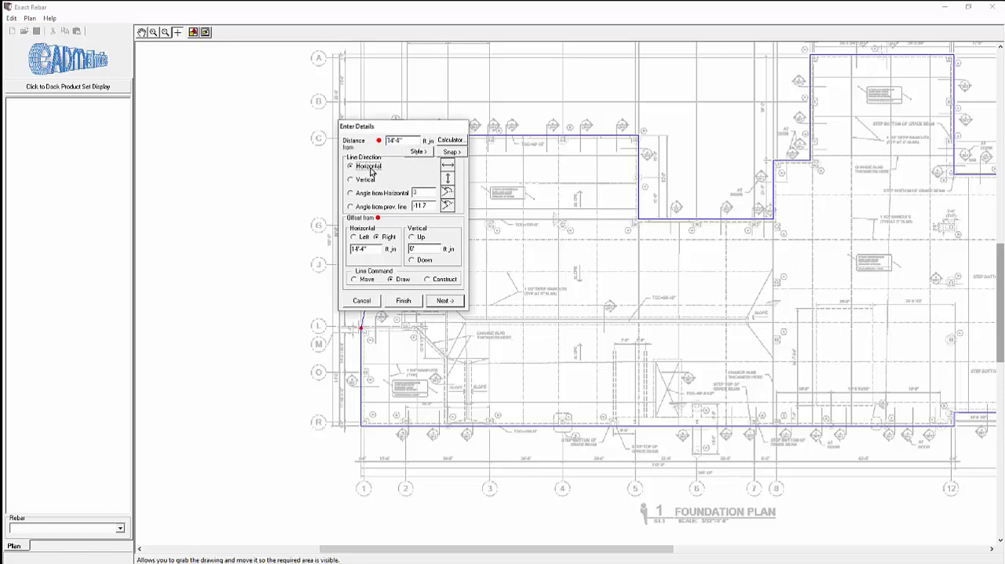
pyautogui.click(450, 304)
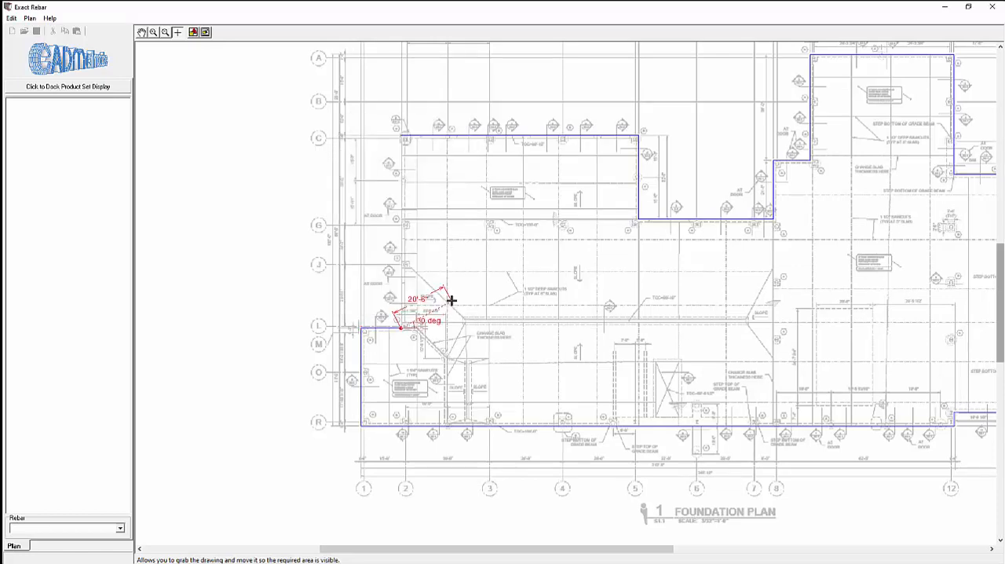
pyautogui.click(398, 134)
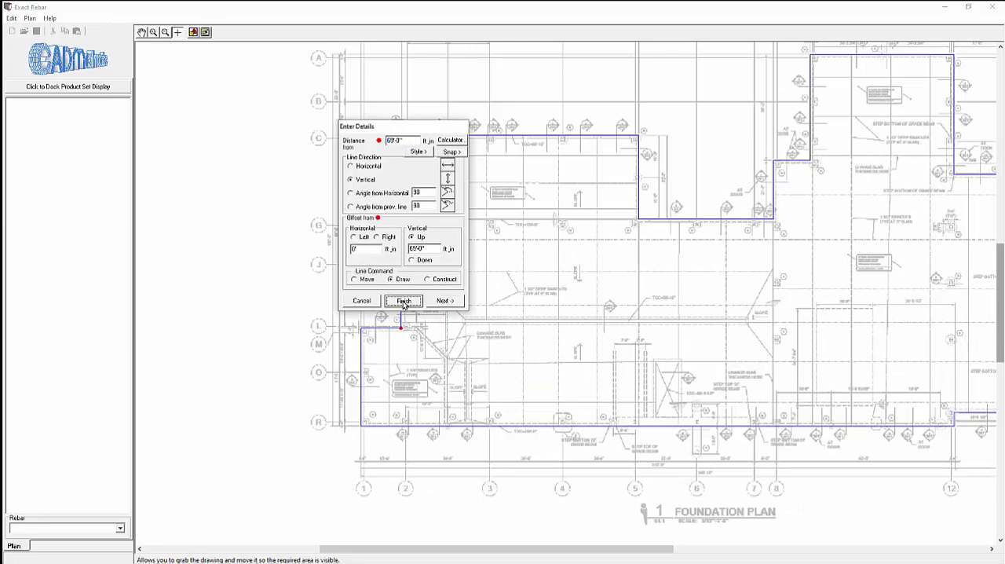
pyautogui.click(403, 301)
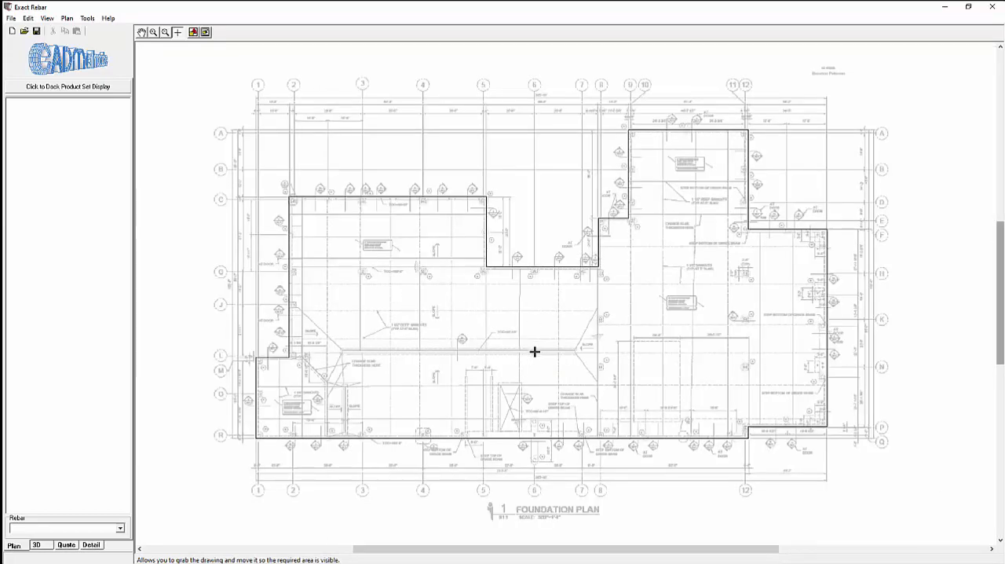
# Step: Hide the BACKGROUND layer with the foundation plan and set the background layers state to Snap
pyautogui.scroll(-2, 503, 362)
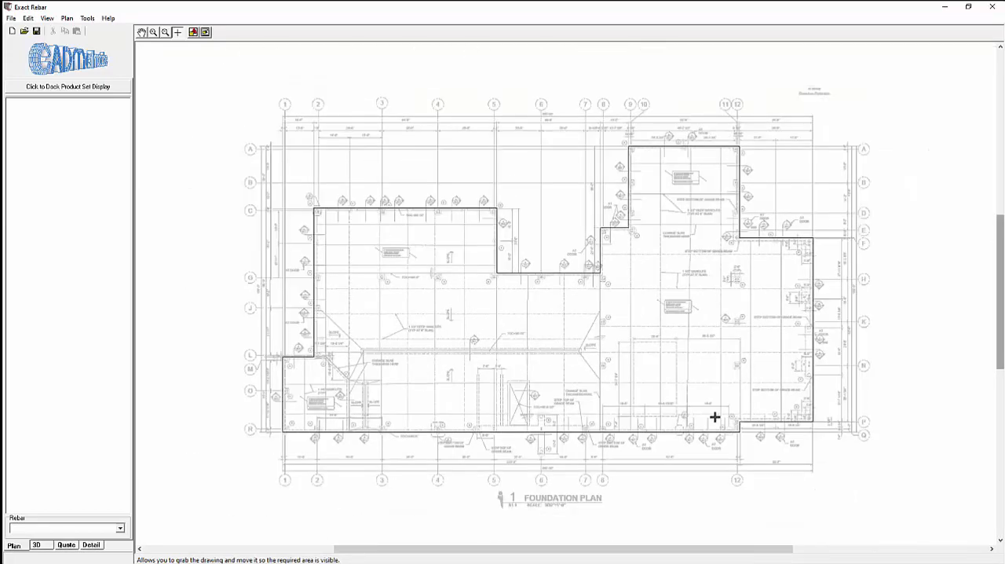
pyautogui.click(87, 18)
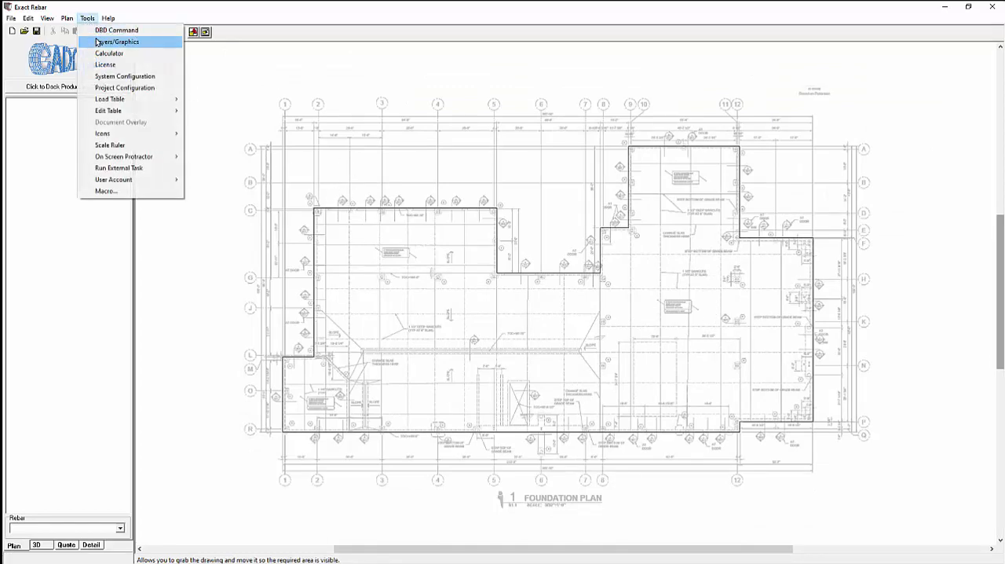
pyautogui.click(97, 43)
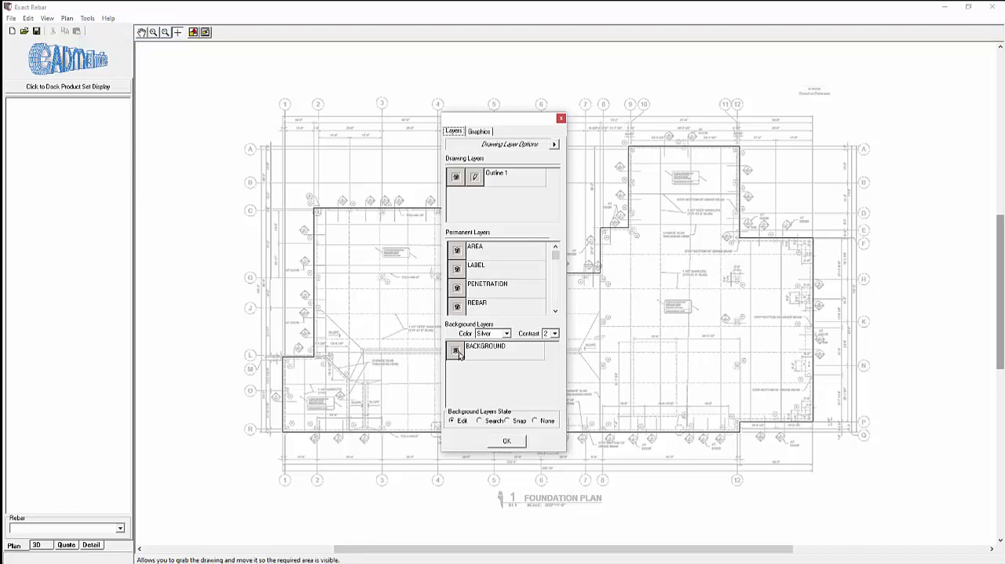
pyautogui.click(457, 351)
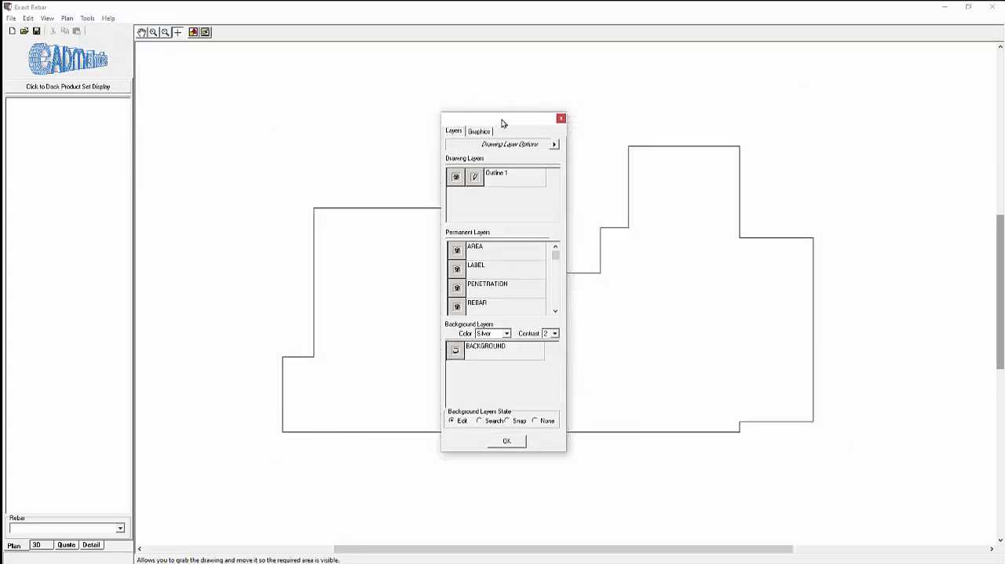
pyautogui.moveTo(503, 123); pyautogui.dragTo(151, 118)
pyautogui.click(104, 345)
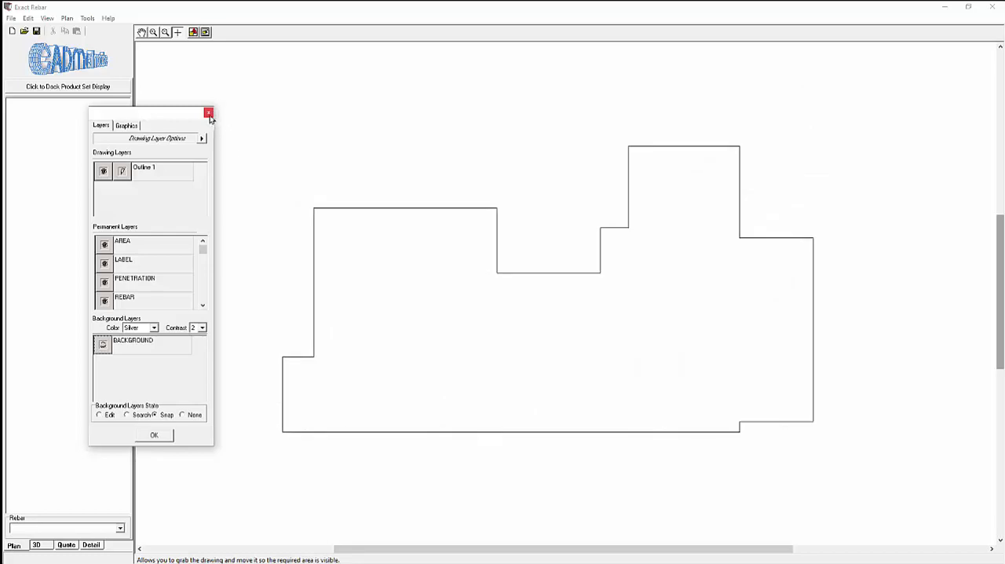
pyautogui.click(208, 113)
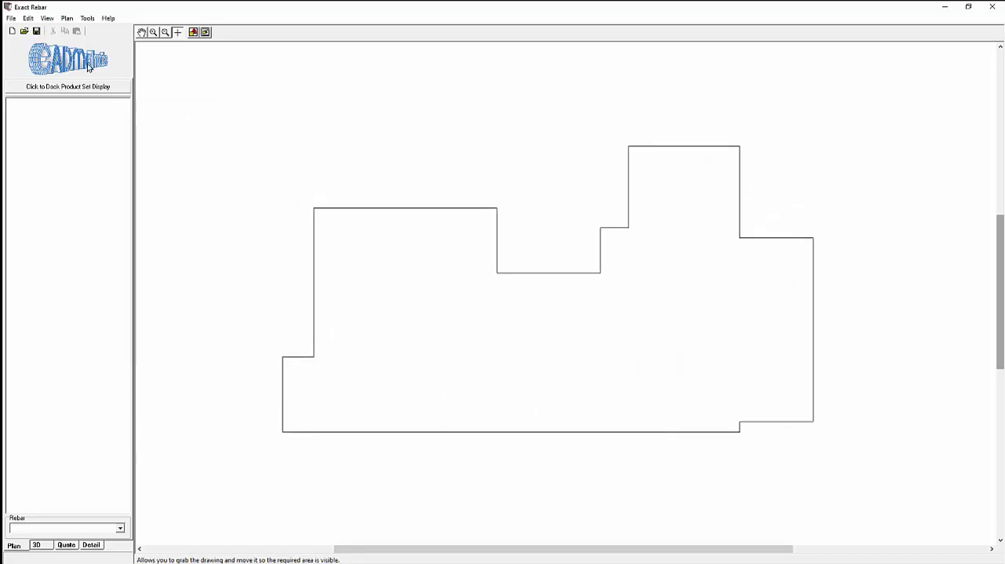
# Step: Create a new Beam/Slab Area from the closed building outline with a depth of 6" and no penetration into beams
pyautogui.click(67, 18)
pyautogui.moveTo(78, 33)
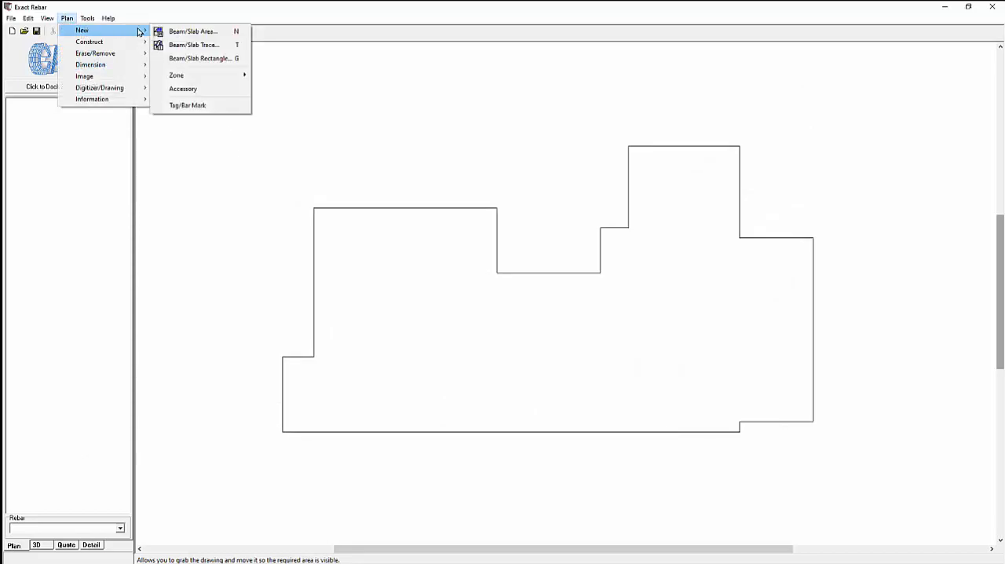
pyautogui.click(202, 35)
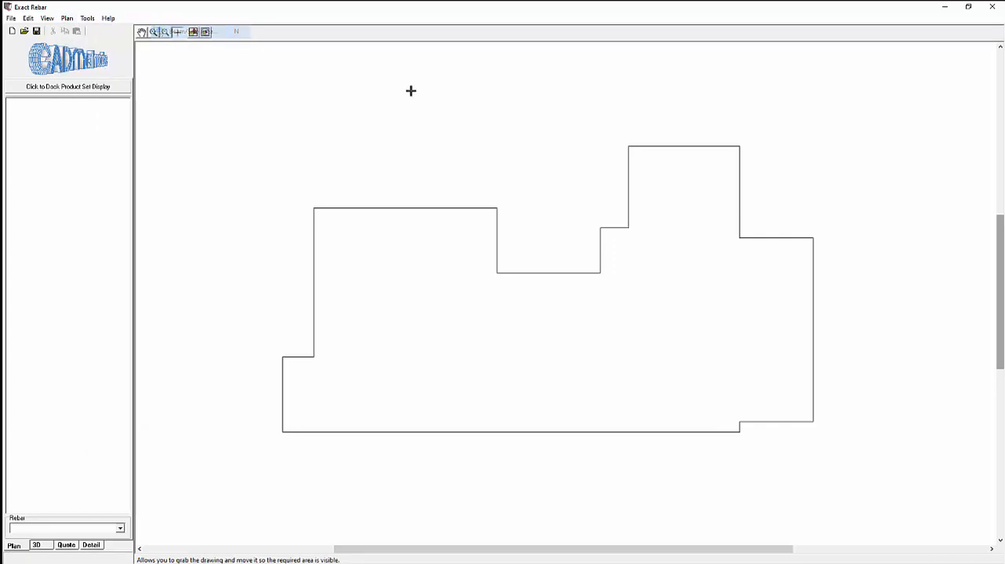
pyautogui.click(646, 430)
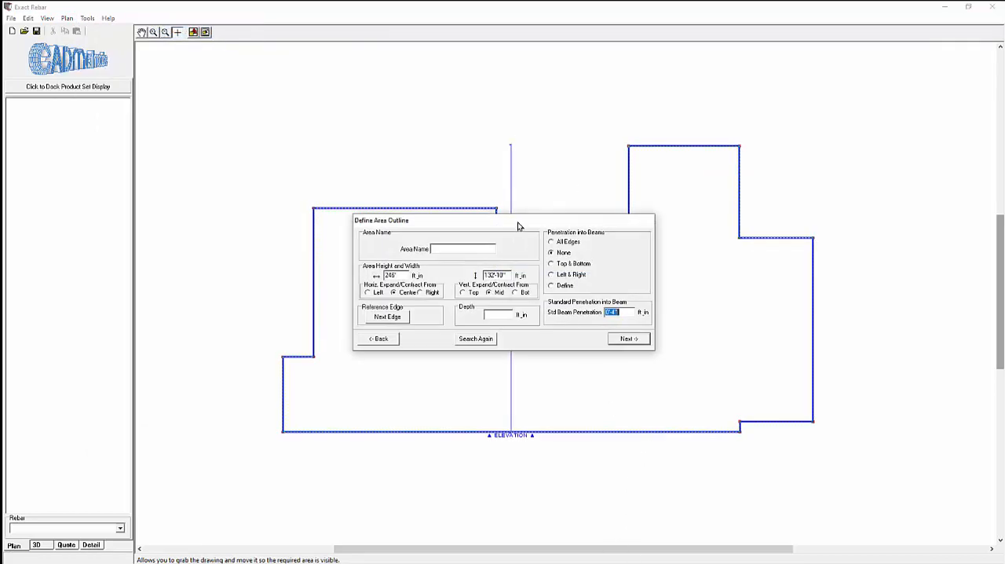
pyautogui.moveTo(518, 227); pyautogui.dragTo(317, 257)
pyautogui.click(295, 345)
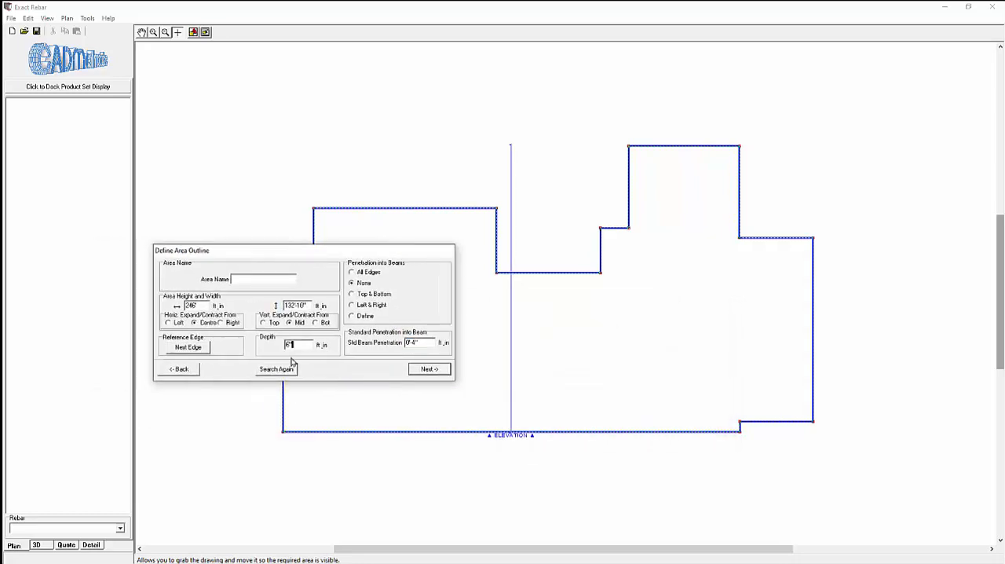
pyautogui.click(429, 369)
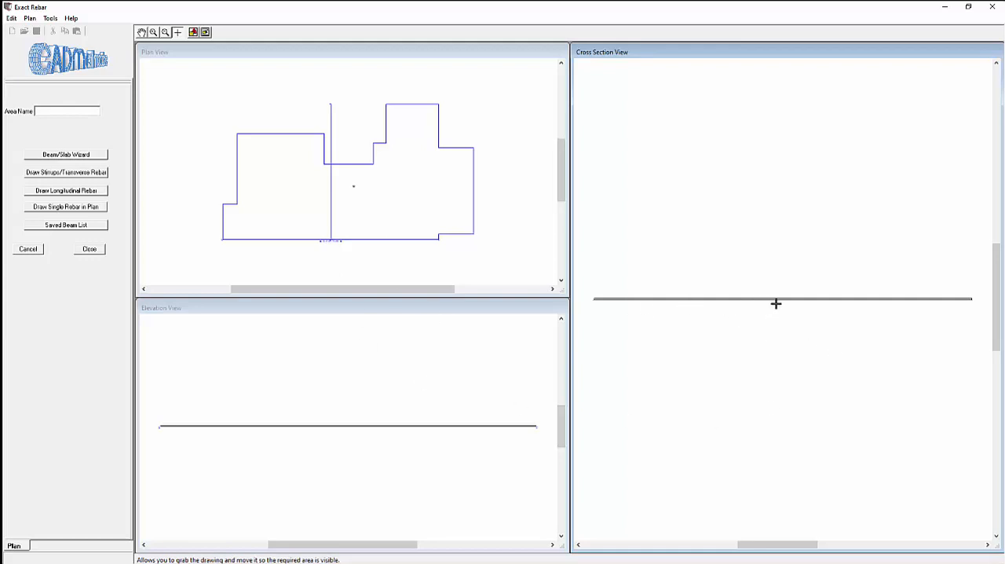
# Step: Start the Beam/Slab Wizard for the new area and choose the Slab type
pyautogui.click(76, 155)
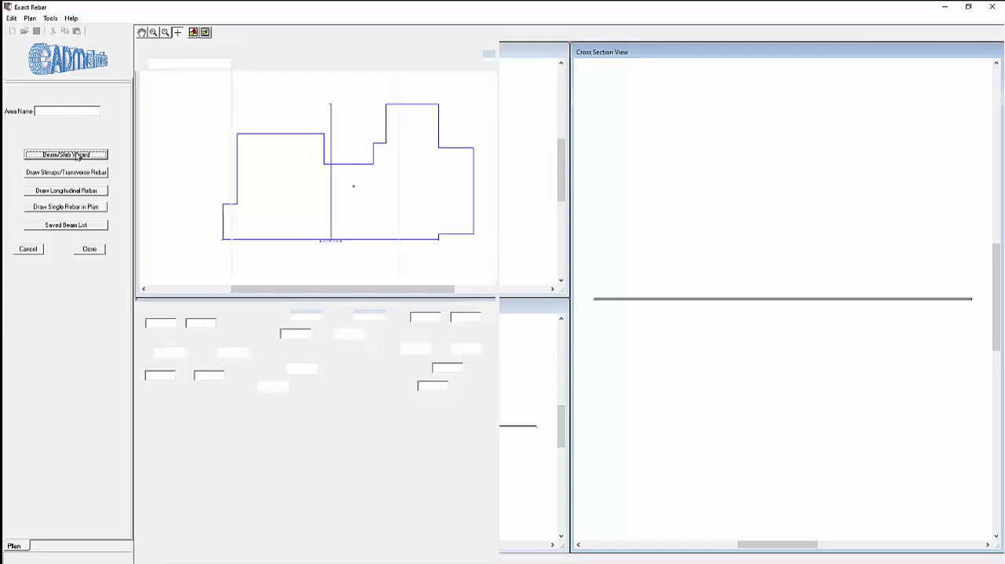
pyautogui.click(225, 63)
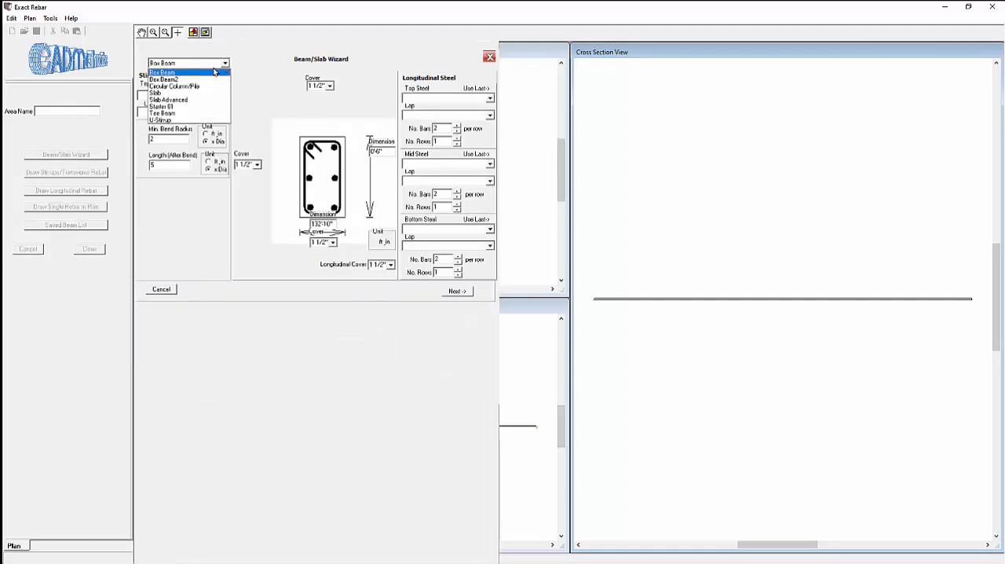
pyautogui.click(202, 94)
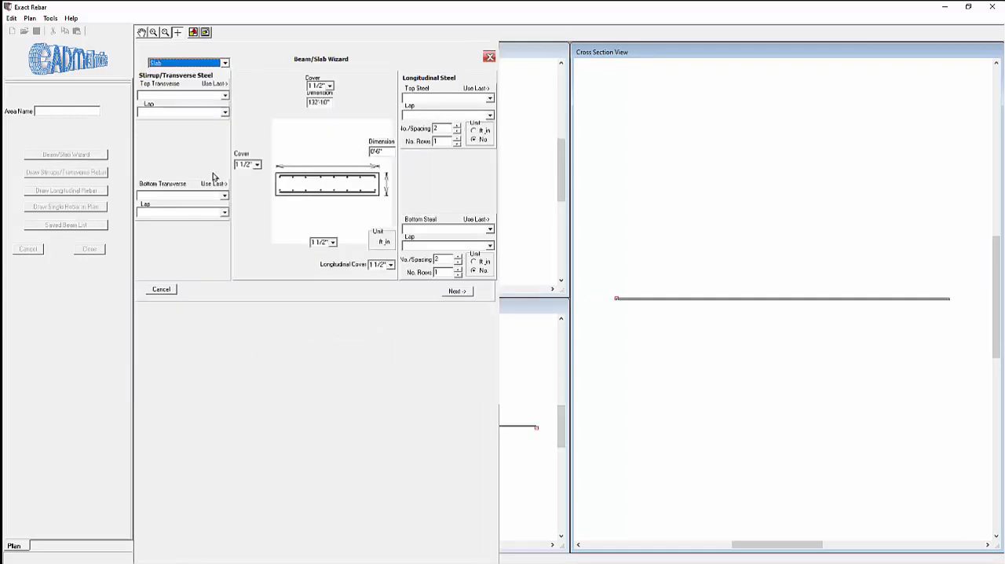
# Step: Assign #3 Rebar, Grade 40 to the slab's top transverse steel with Default lap, and the same rebar to its bottom transverse steel
pyautogui.click(226, 95)
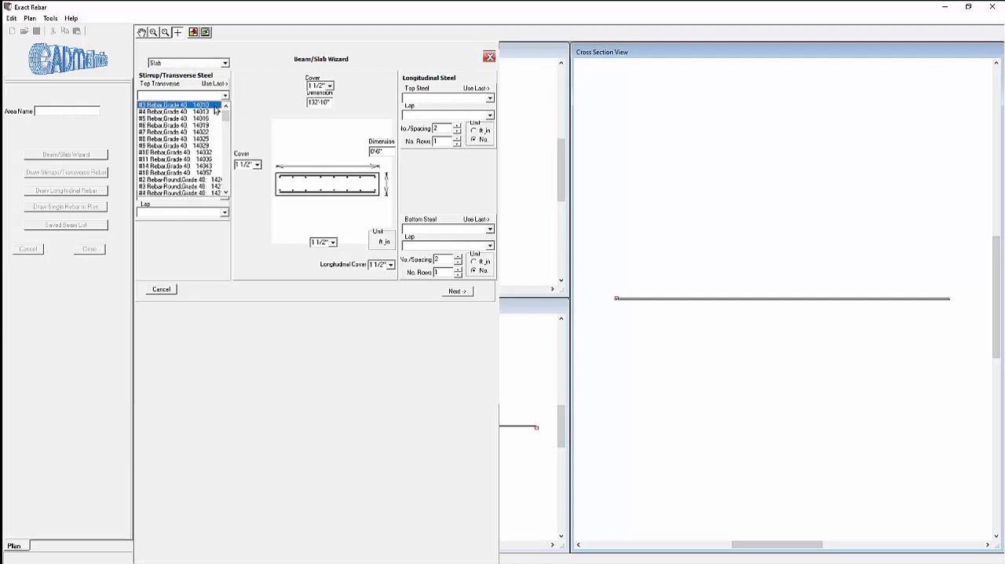
pyautogui.click(215, 111)
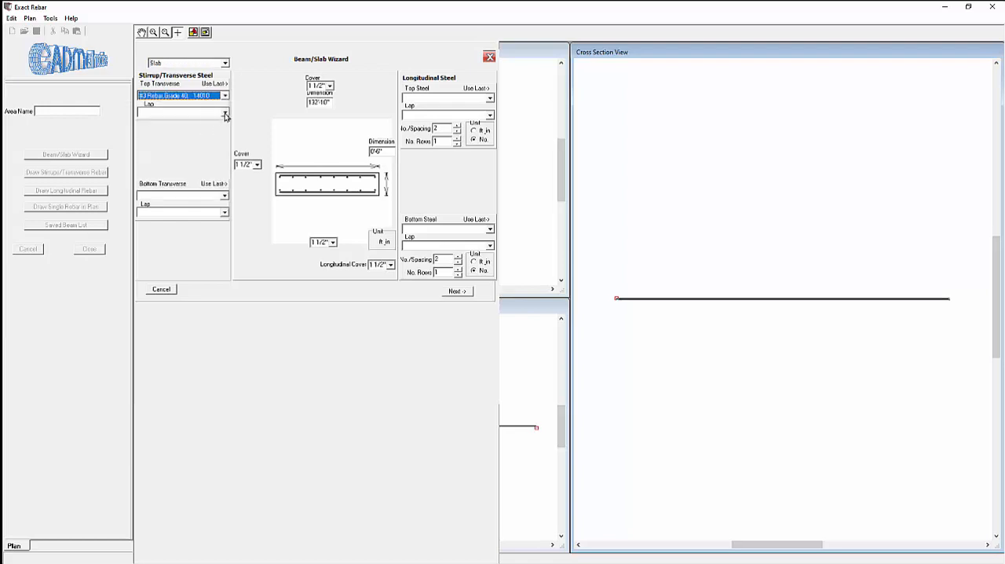
pyautogui.click(226, 114)
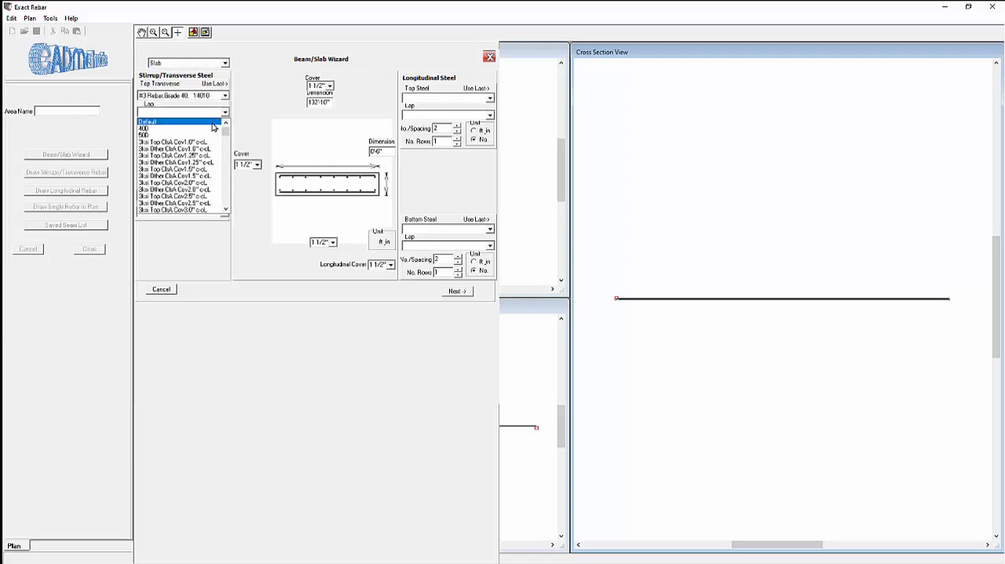
pyautogui.click(212, 123)
pyautogui.click(226, 195)
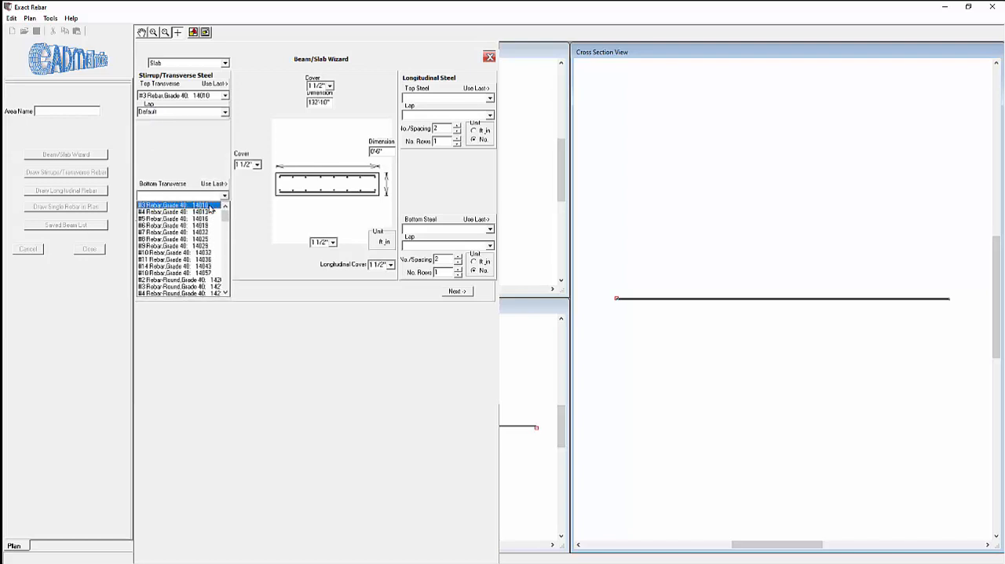
pyautogui.click(210, 206)
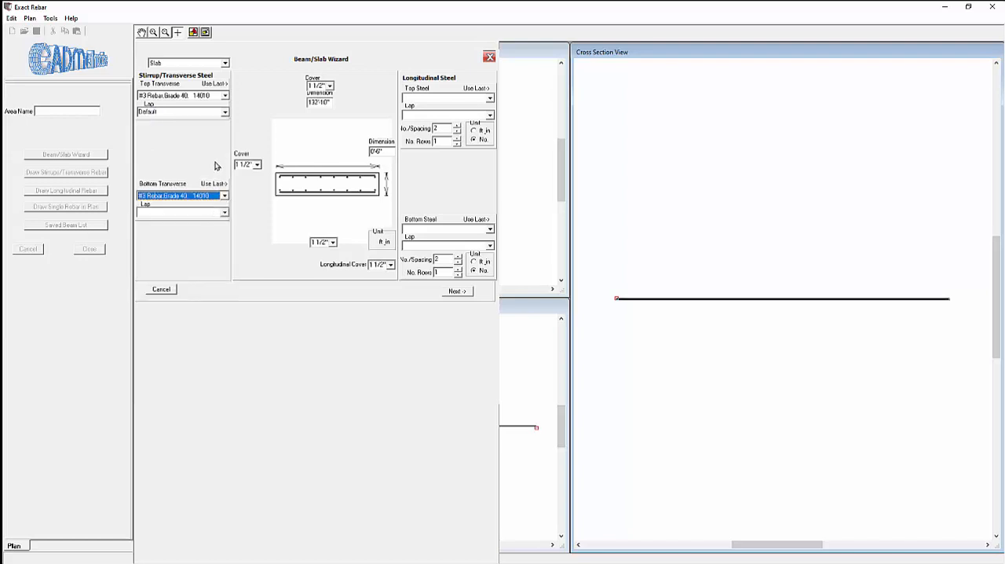
# Step: Assign #3 Rebar, Grade 40 to the slab's top longitudinal steel, spaced at 18" in feet-and-inch units
pyautogui.click(490, 100)
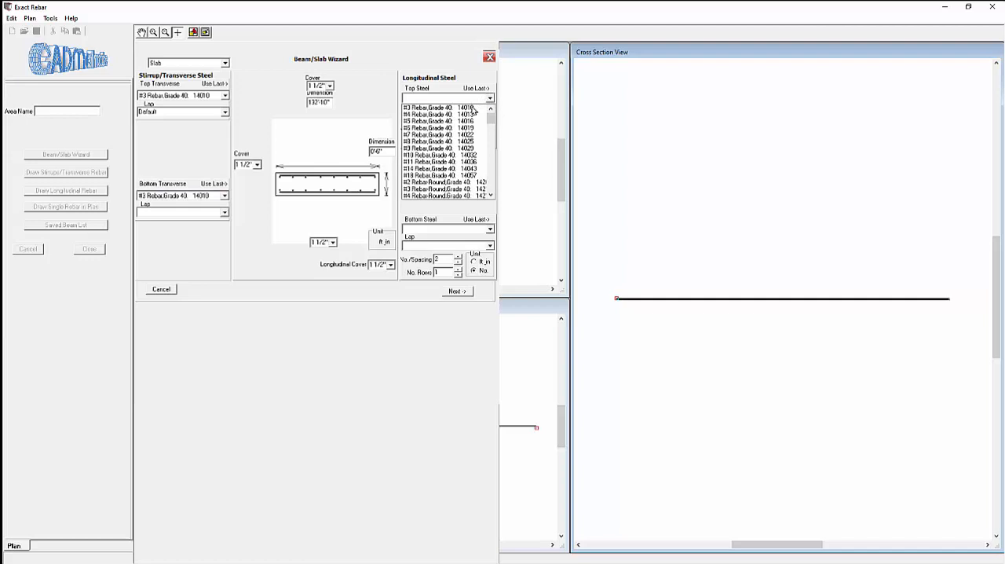
pyautogui.click(472, 108)
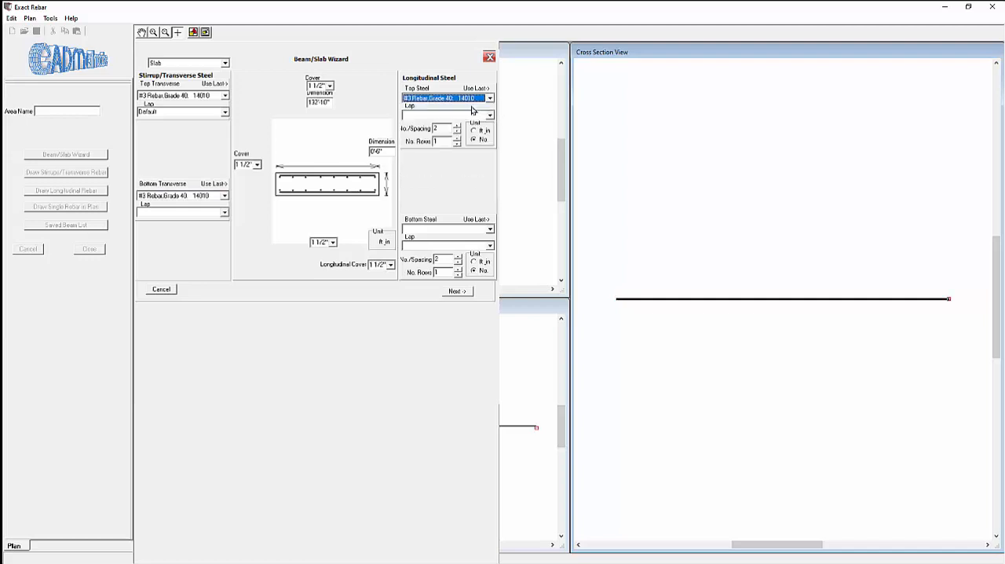
pyautogui.doubleClick(439, 130)
pyautogui.write('18')
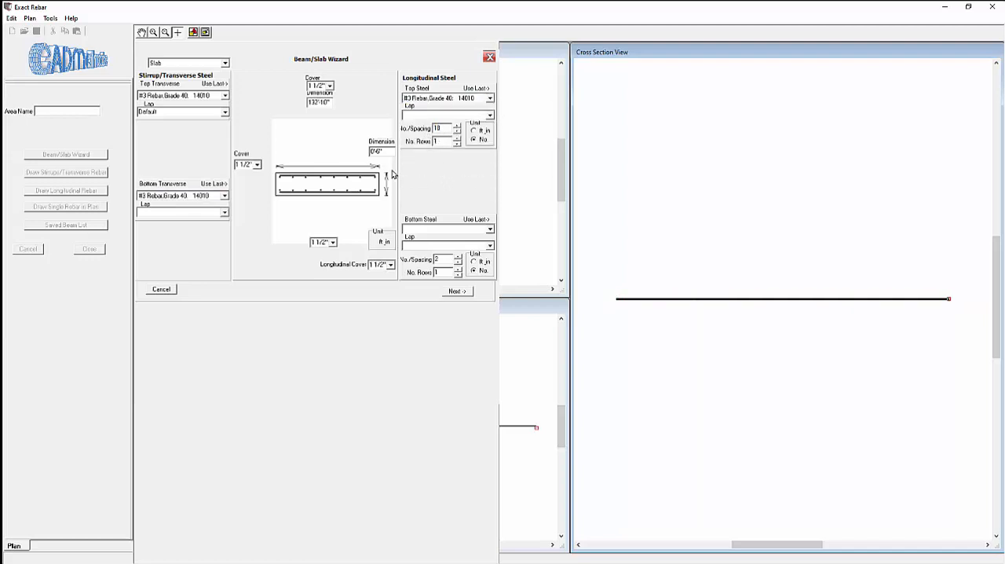
pyautogui.click(473, 131)
# Step: Assign #3 Rebar, Grade 40 to the bottom longitudinal steel at 18" spacing in feet-and-inch units, and proceed to the transverse spacing
pyautogui.click(490, 229)
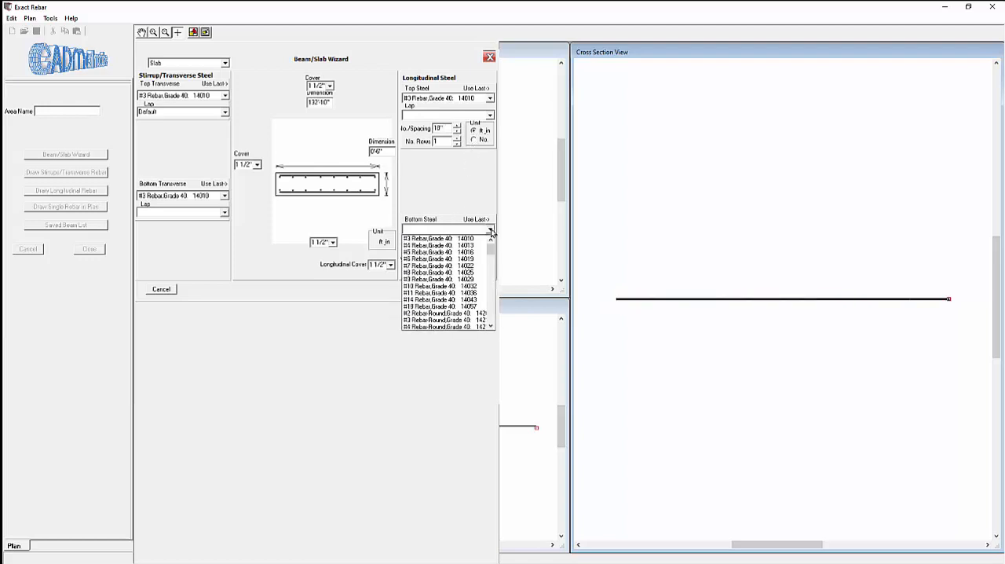
pyautogui.click(460, 238)
pyautogui.doubleClick(447, 260)
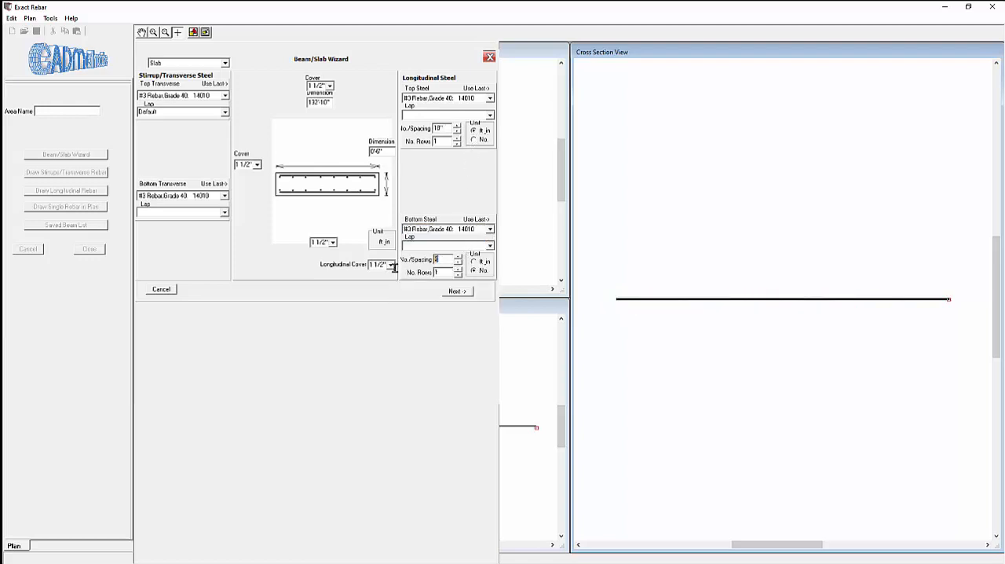
pyautogui.write('18"')
pyautogui.click(475, 262)
pyautogui.click(458, 291)
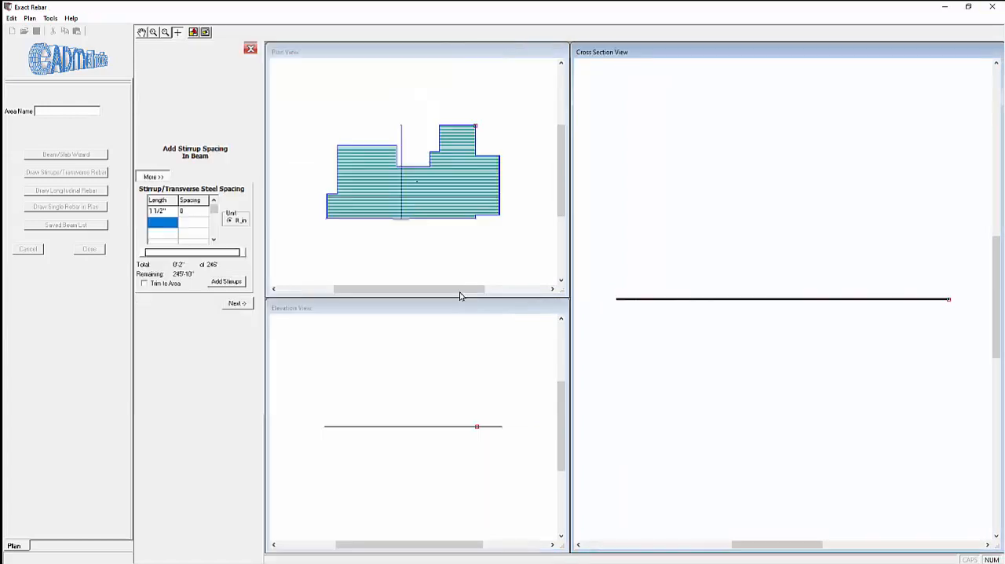
# Step: Examine the longitudinal bars in the plan view and the bar layout at the end of the slab's cross section
pyautogui.scroll(4, 402, 186)
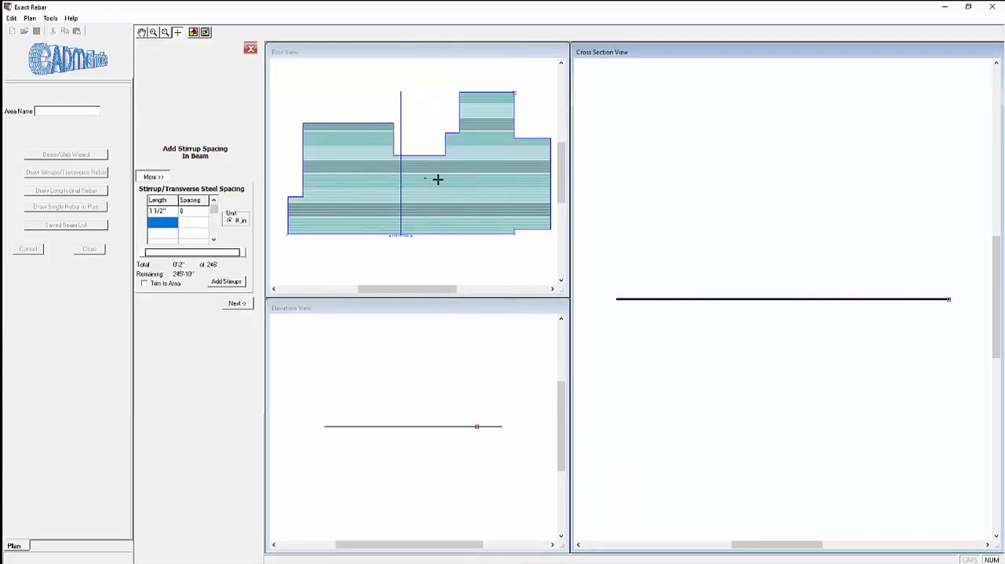
pyautogui.scroll(-4, 499, 195)
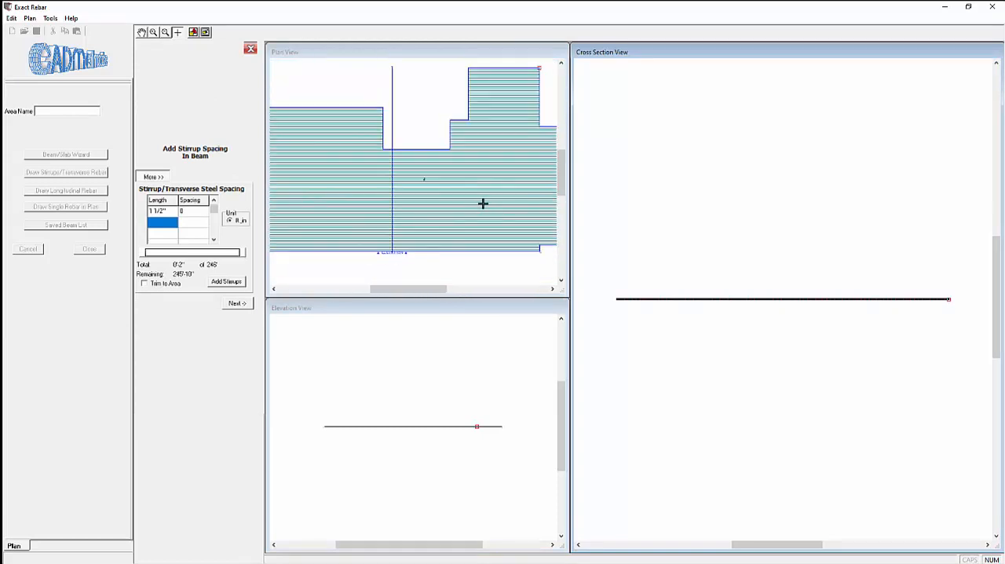
pyautogui.scroll(1, 464, 191)
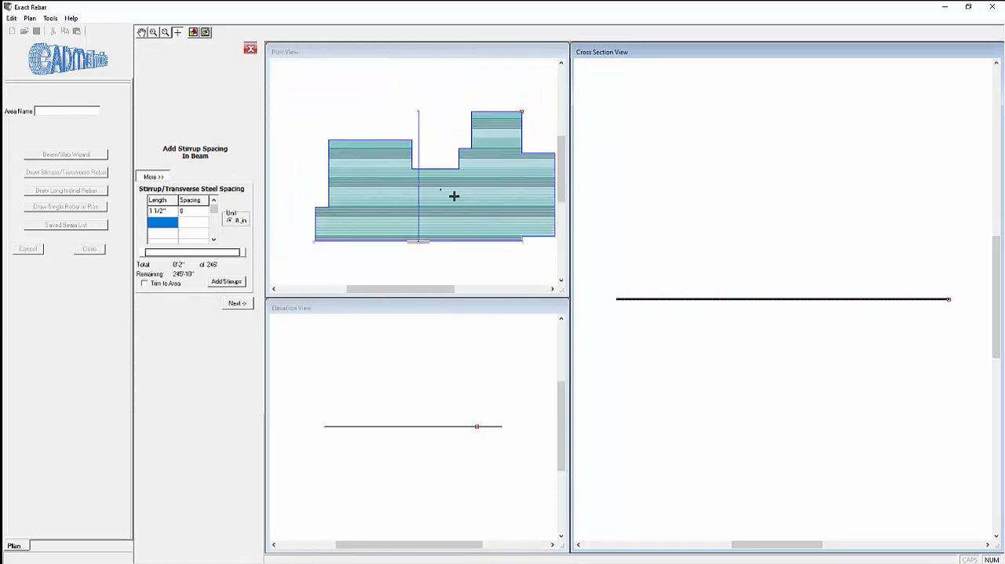
pyautogui.scroll(1, 525, 213)
pyautogui.scroll(-1, 523, 211)
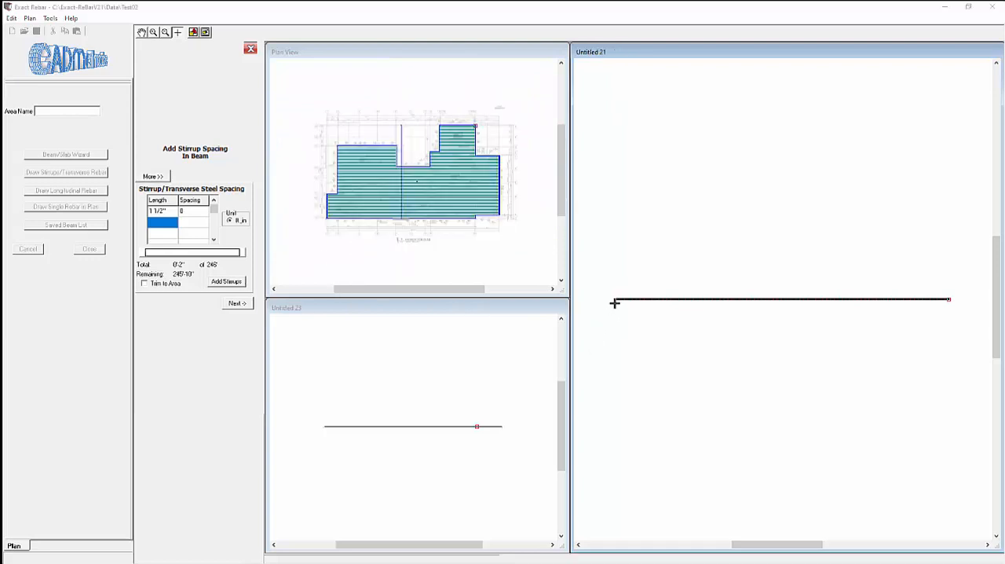
pyautogui.scroll(2, 615, 303)
pyautogui.scroll(4, 610, 296)
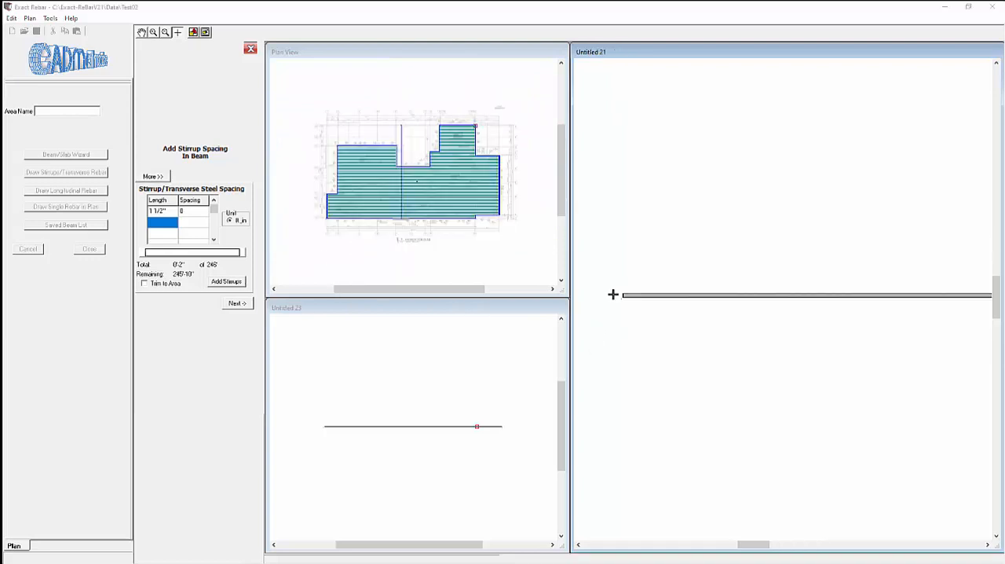
pyautogui.scroll(3, 637, 297)
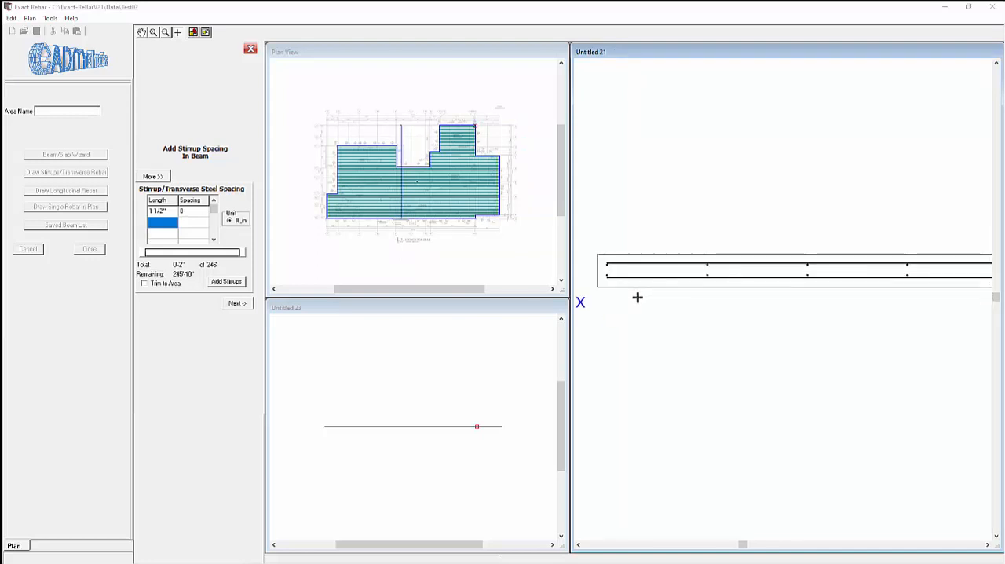
pyautogui.scroll(-4, 637, 293)
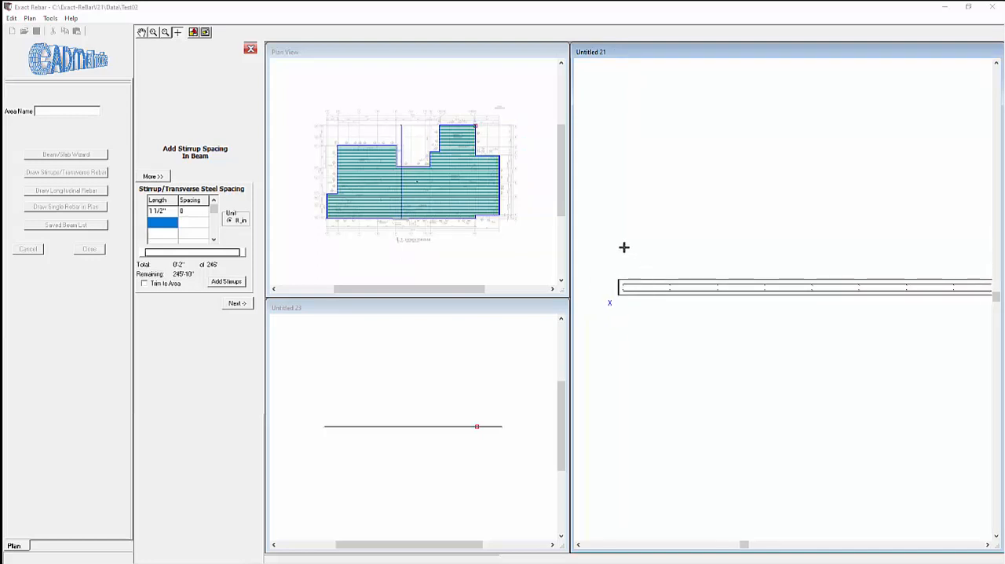
# Step: Select the bars in the cross section and add a transverse spacing row with a length of 245' 9" and 18" spacing
pyautogui.moveTo(623, 243); pyautogui.dragTo(931, 406)
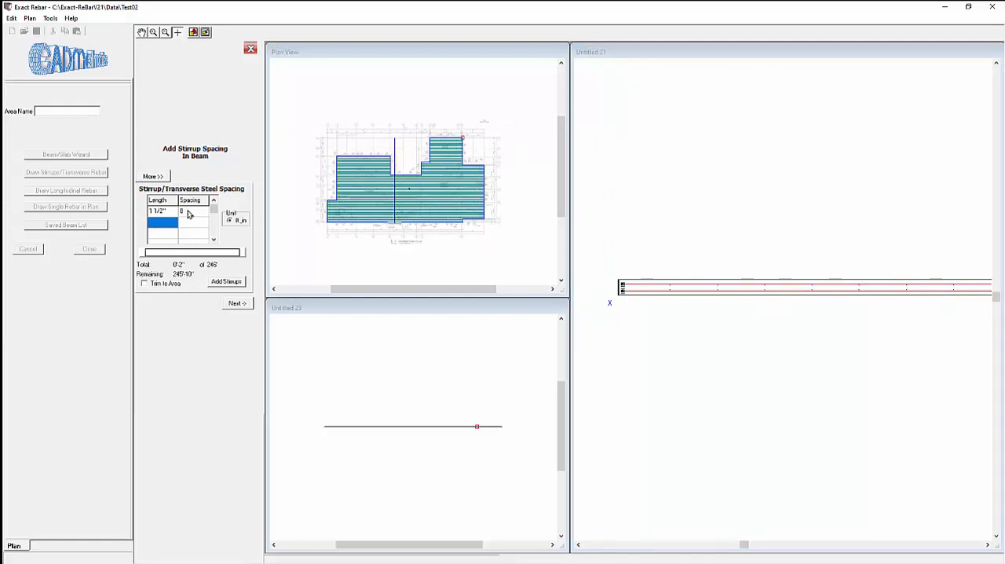
pyautogui.click(158, 228)
pyautogui.write("5' 9")
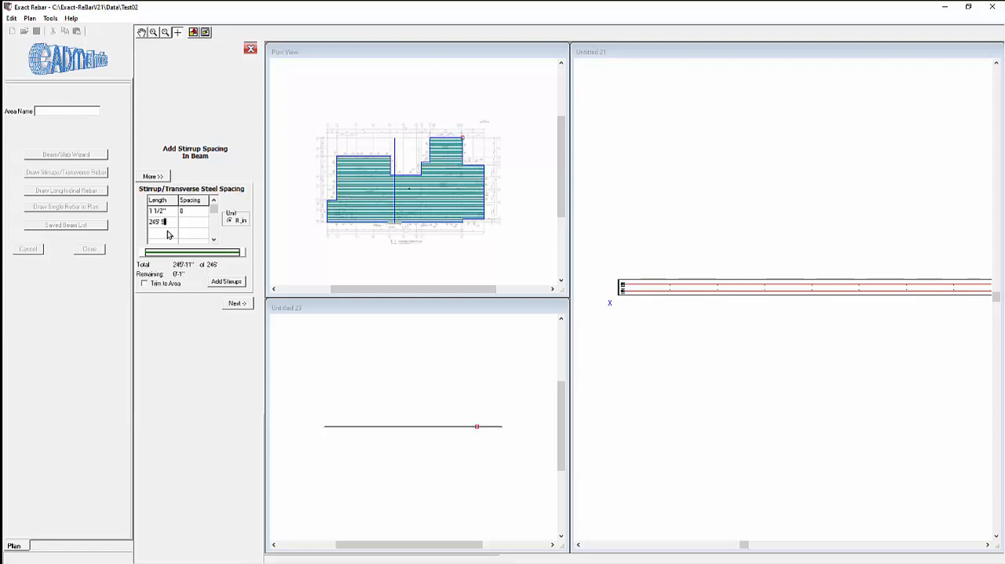
pyautogui.press('Tab')
pyautogui.write('1')
pyautogui.press('Return')
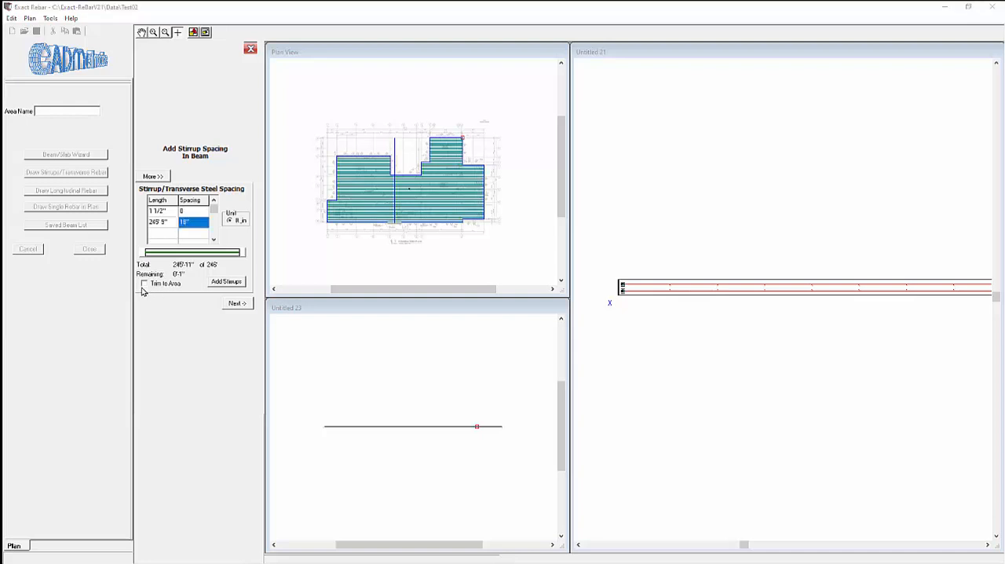
# Step: Add the transverse bars trimmed to the area, and finish the wizard and the area setup
pyautogui.click(145, 284)
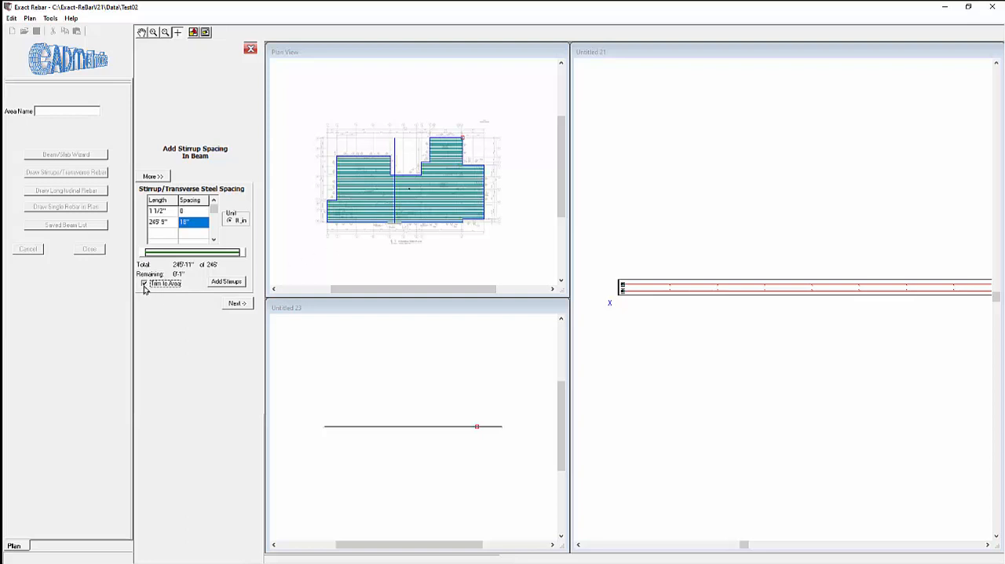
pyautogui.click(226, 282)
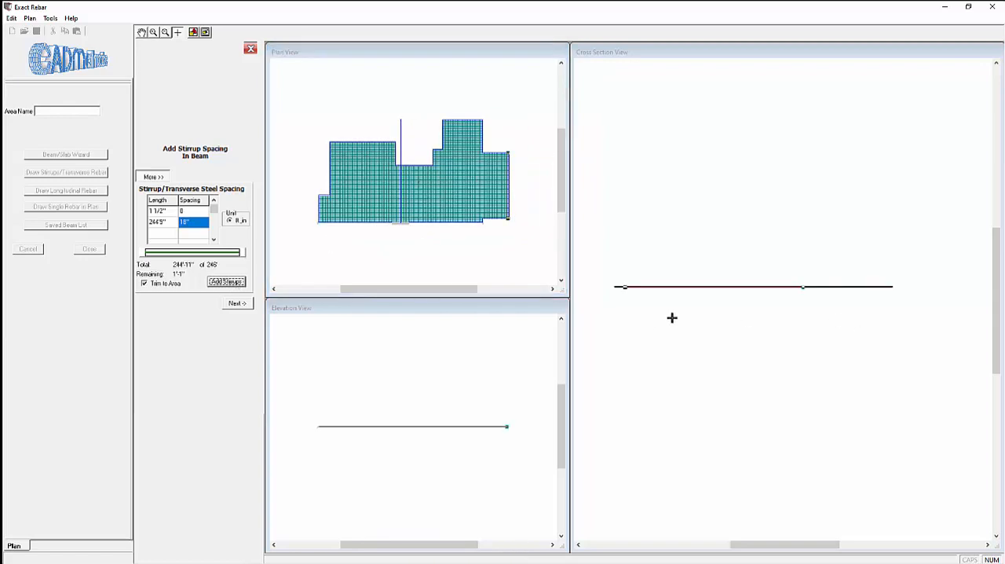
pyautogui.click(238, 305)
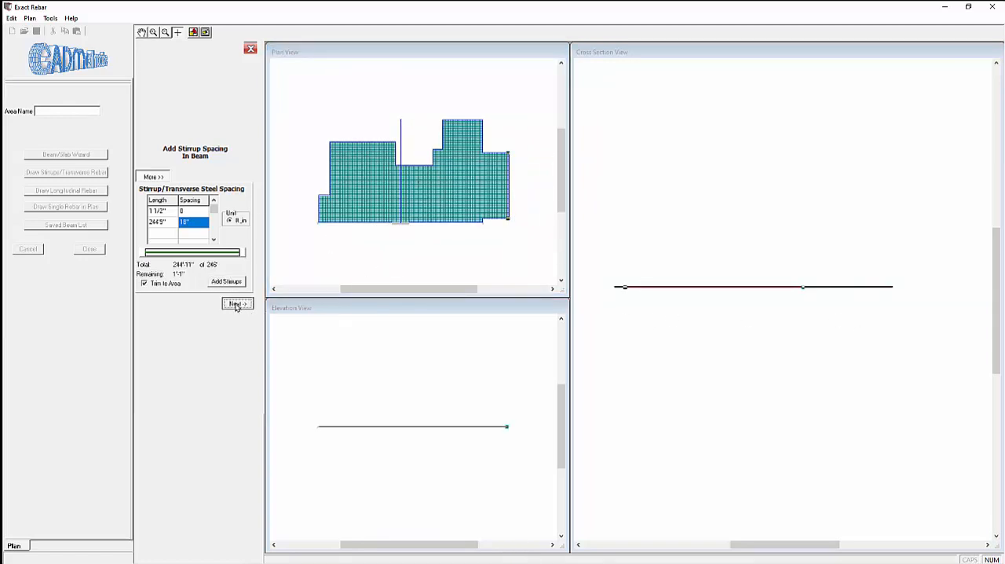
pyautogui.click(238, 373)
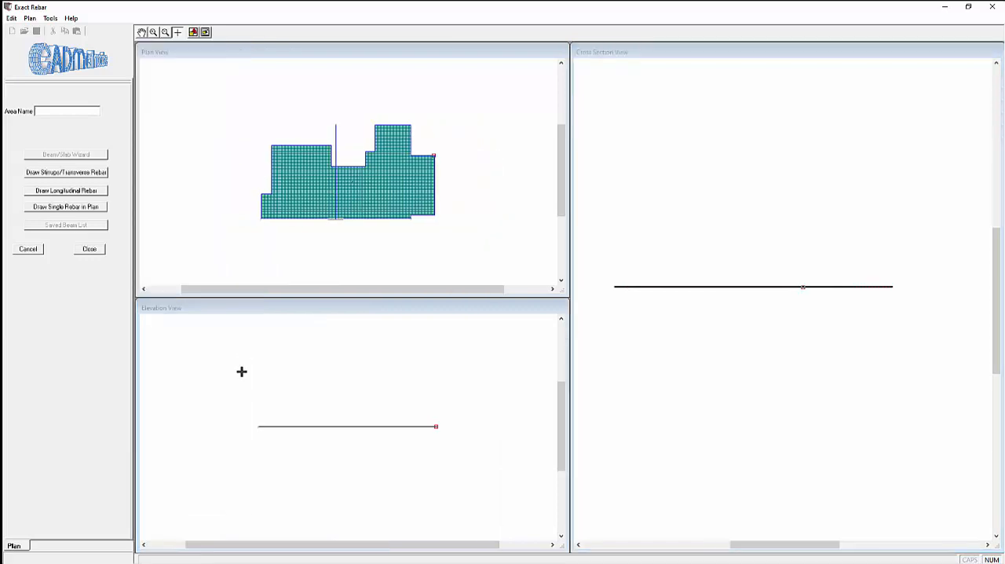
pyautogui.click(90, 248)
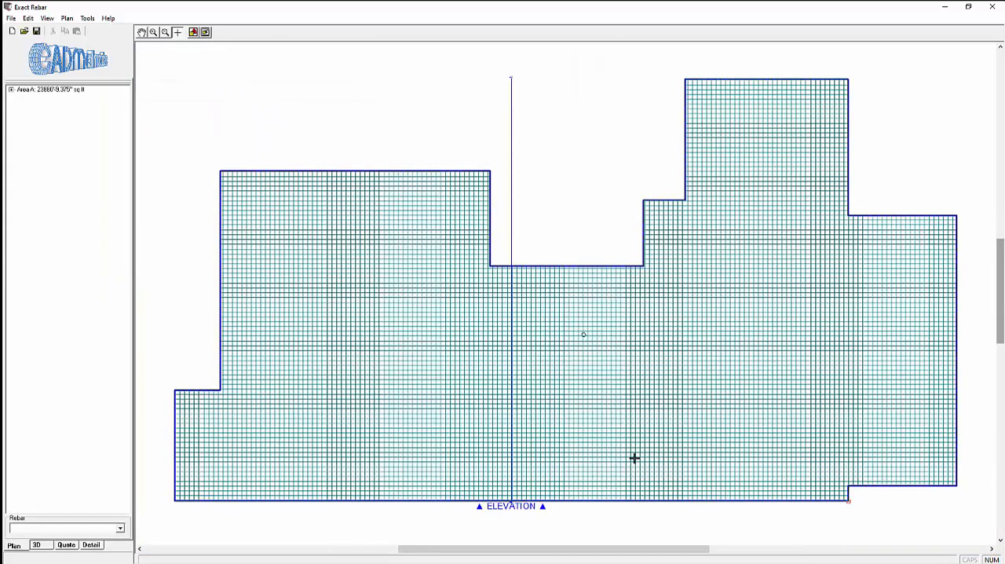
# Step: View the slab reinforcement in 3D with the Color Map rebar colors and inspect the bar grid along the slab edges
pyautogui.click(42, 547)
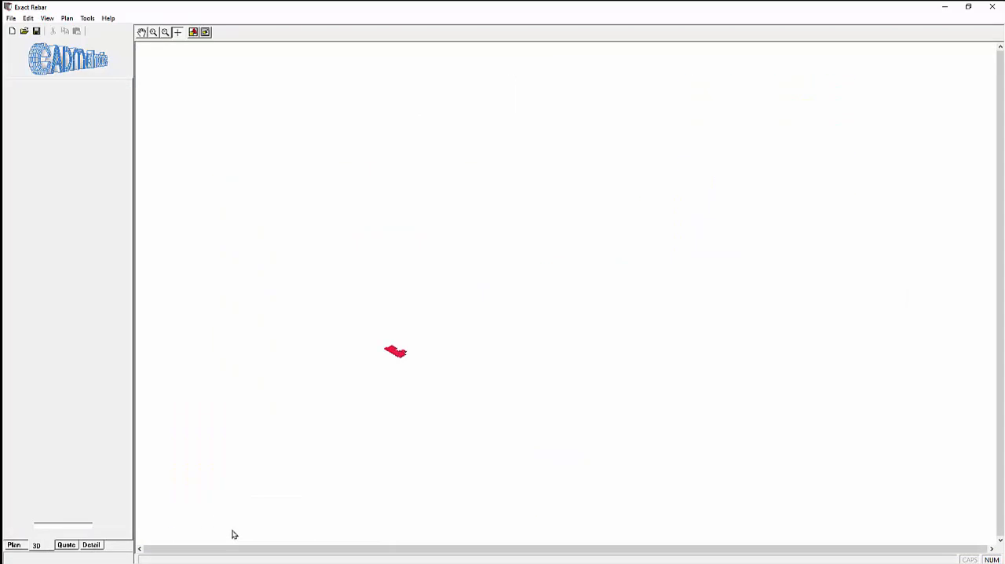
pyautogui.scroll(3, 547, 456)
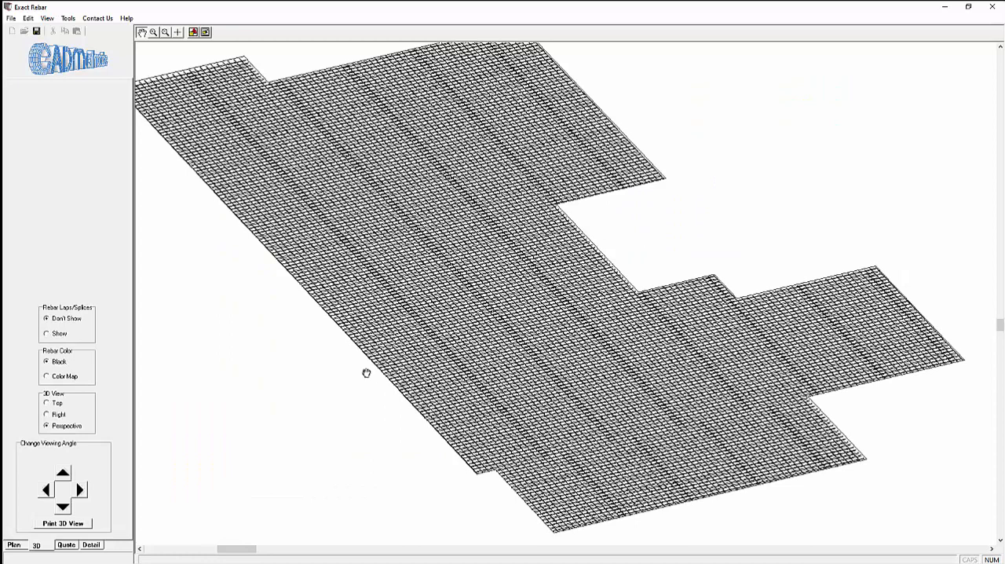
pyautogui.click(65, 380)
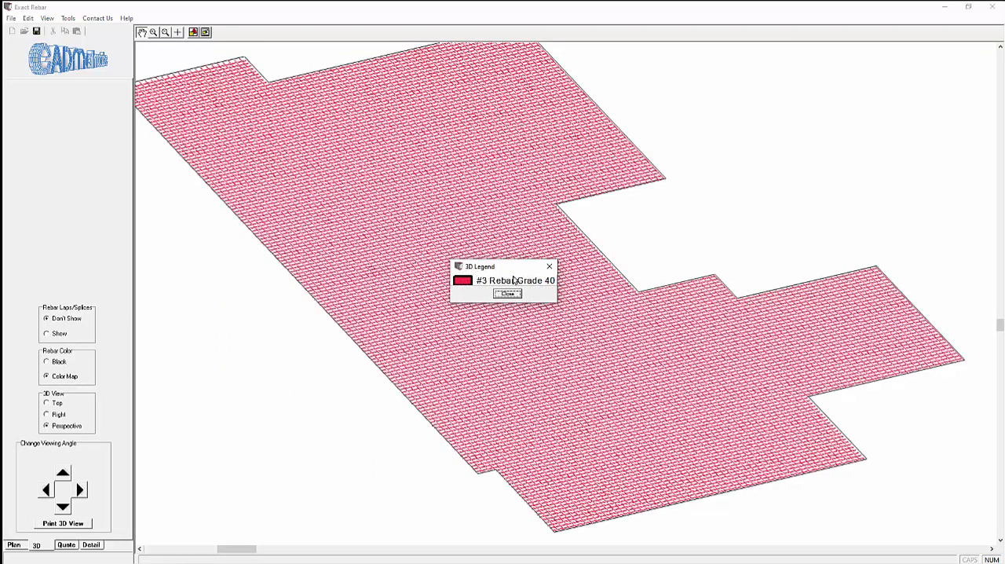
pyautogui.moveTo(532, 266); pyautogui.dragTo(821, 174)
pyautogui.scroll(2, 577, 509)
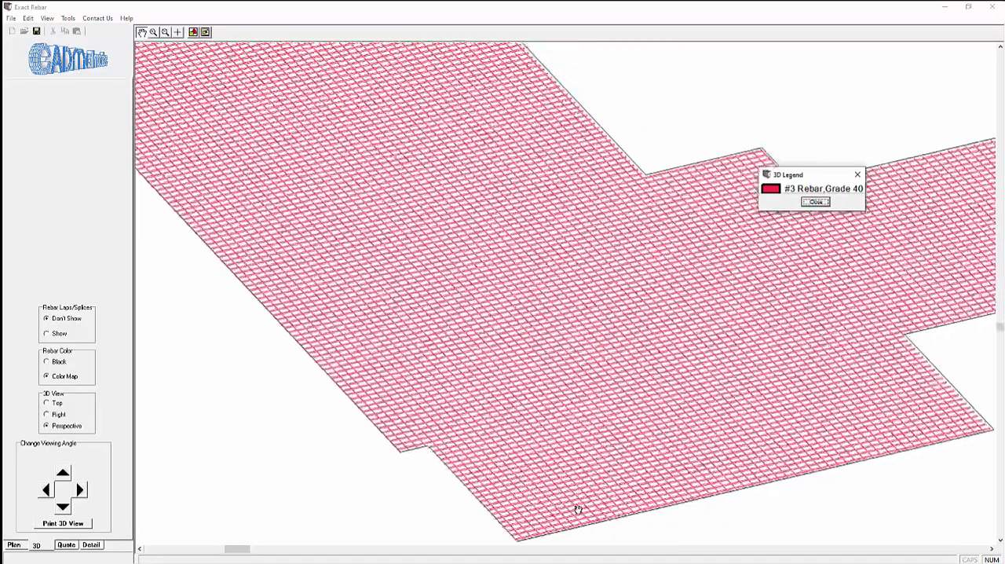
pyautogui.scroll(1, 557, 512)
pyautogui.scroll(1, 424, 512)
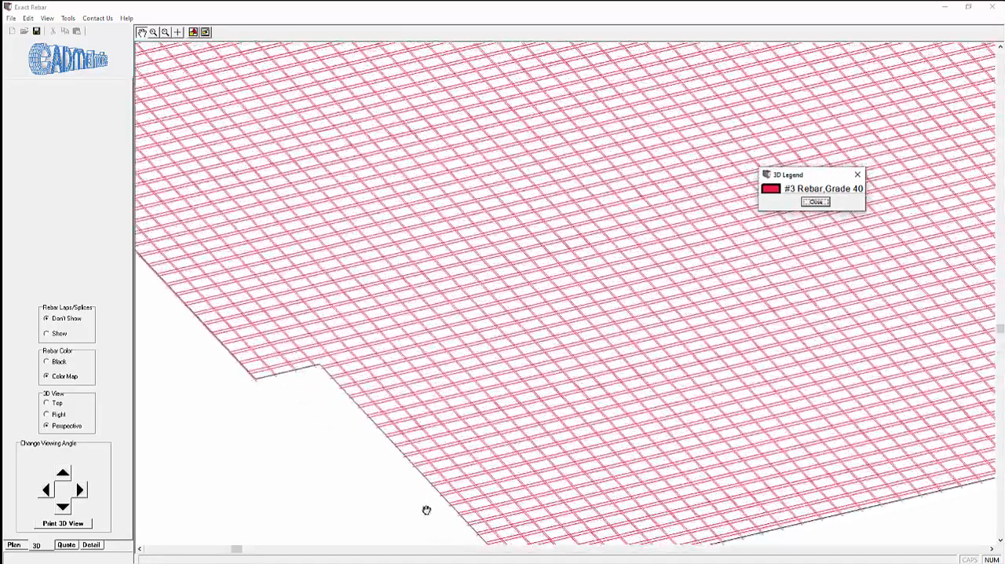
pyautogui.scroll(-5, 426, 510)
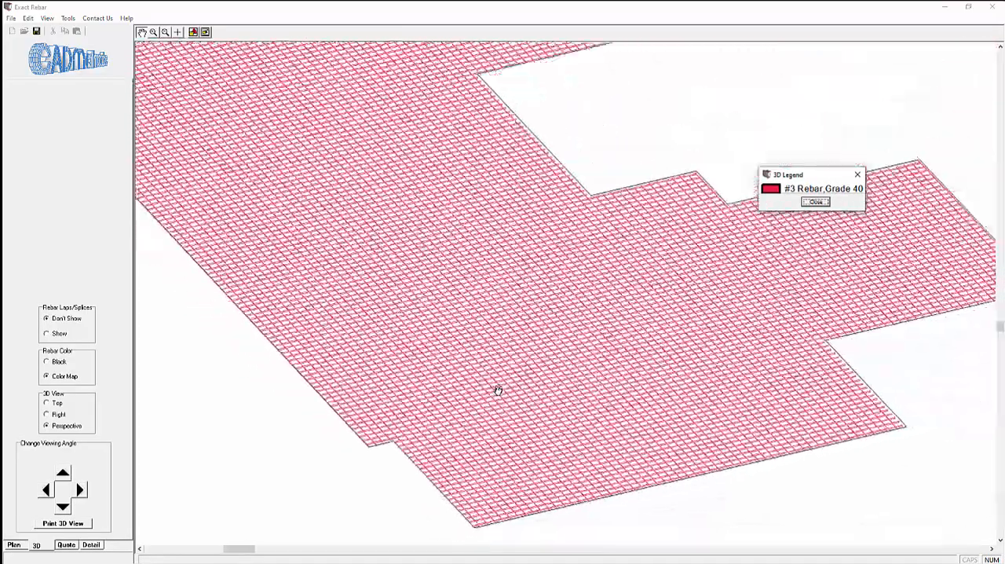
pyautogui.scroll(-1, 498, 391)
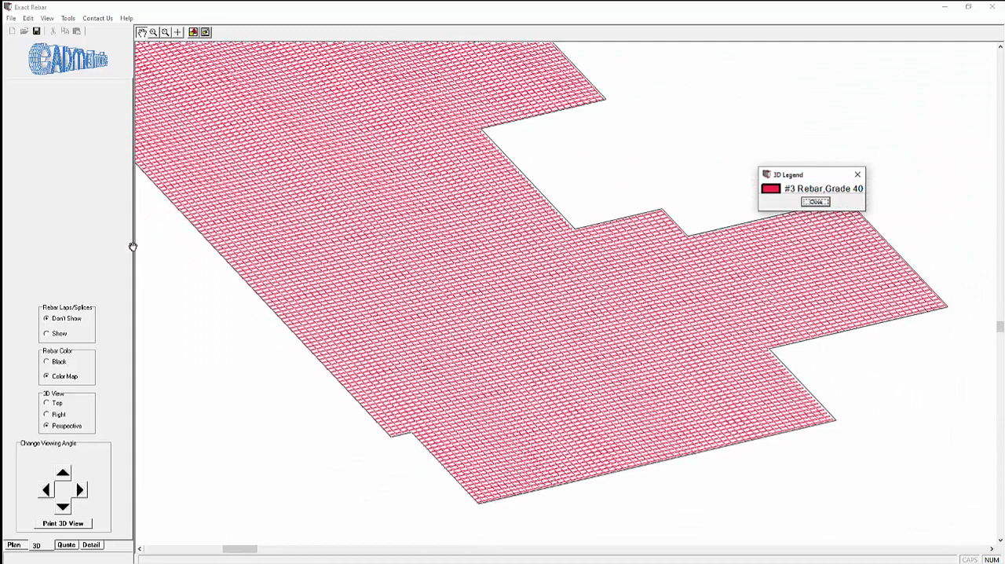
# Step: Show the rebar laps/splices in the 3D model and inspect the overlaps up close
pyautogui.click(60, 334)
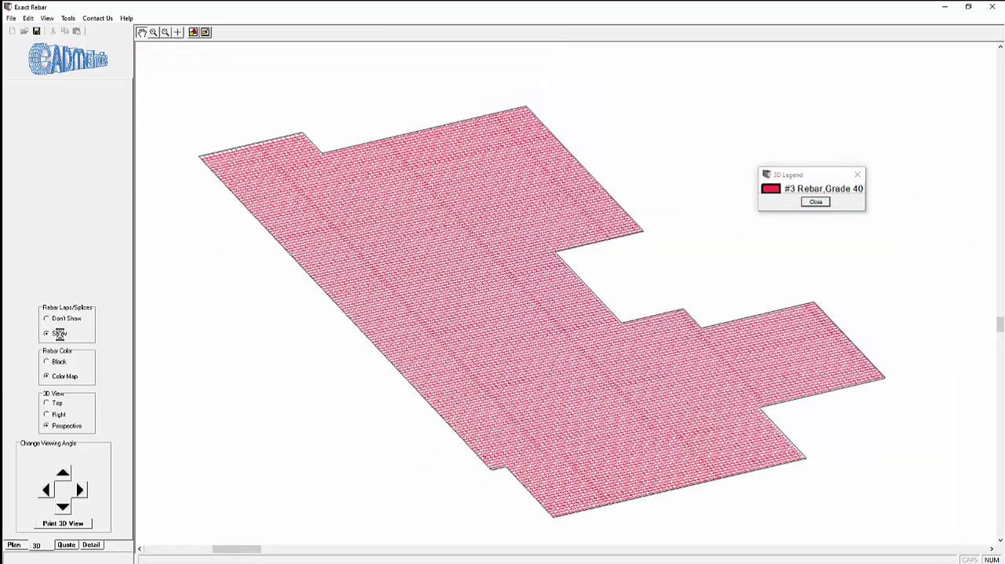
pyautogui.scroll(3, 363, 231)
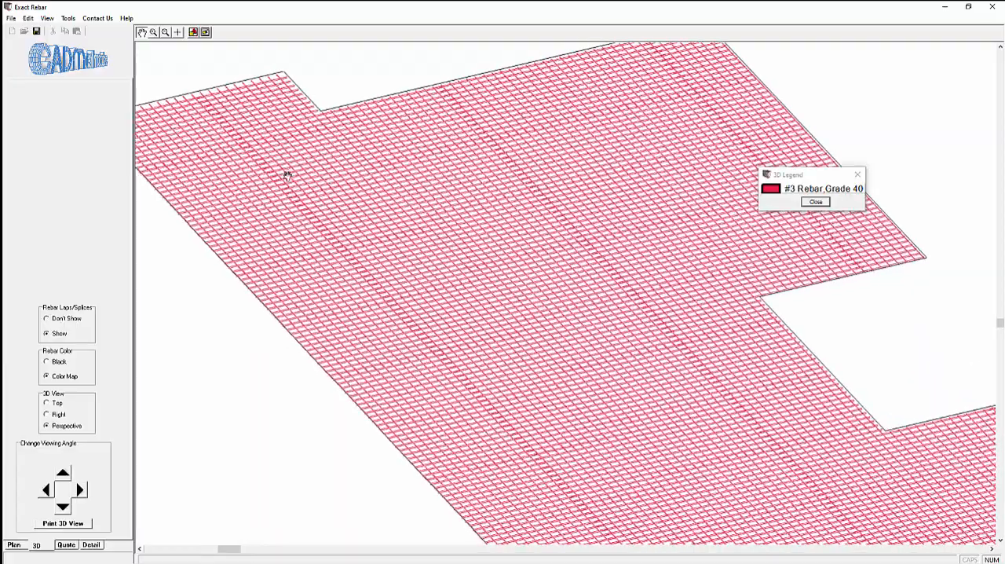
pyautogui.scroll(3, 287, 176)
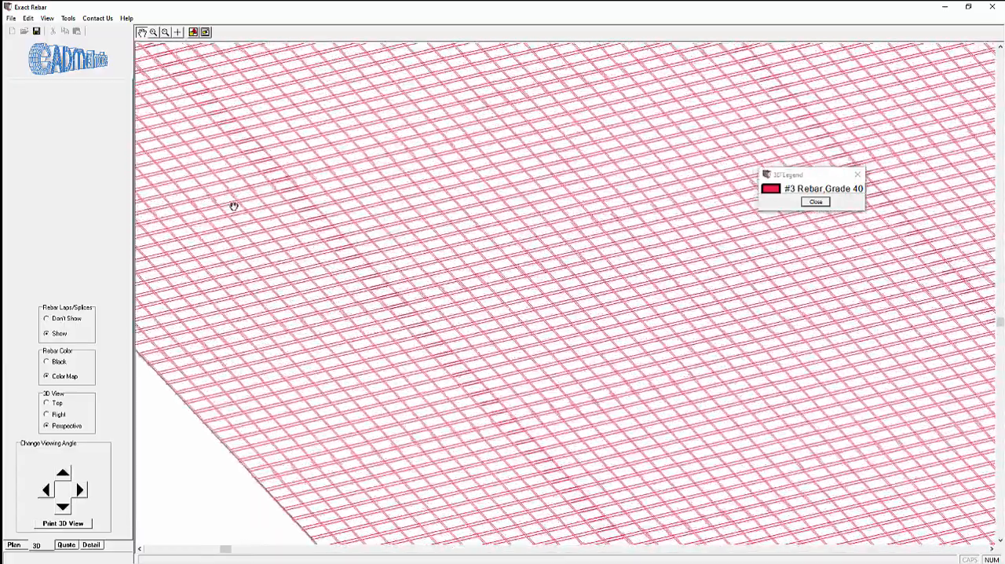
pyautogui.scroll(-5, 280, 291)
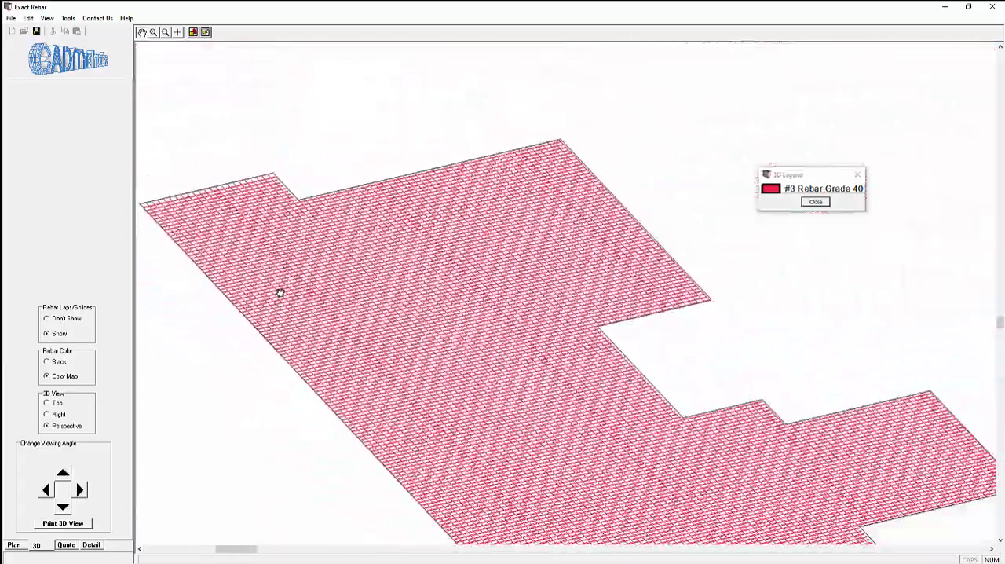
# Step: Review the Summary Quote, the Bill of Materials and both pages of the Optimization Report
pyautogui.click(66, 544)
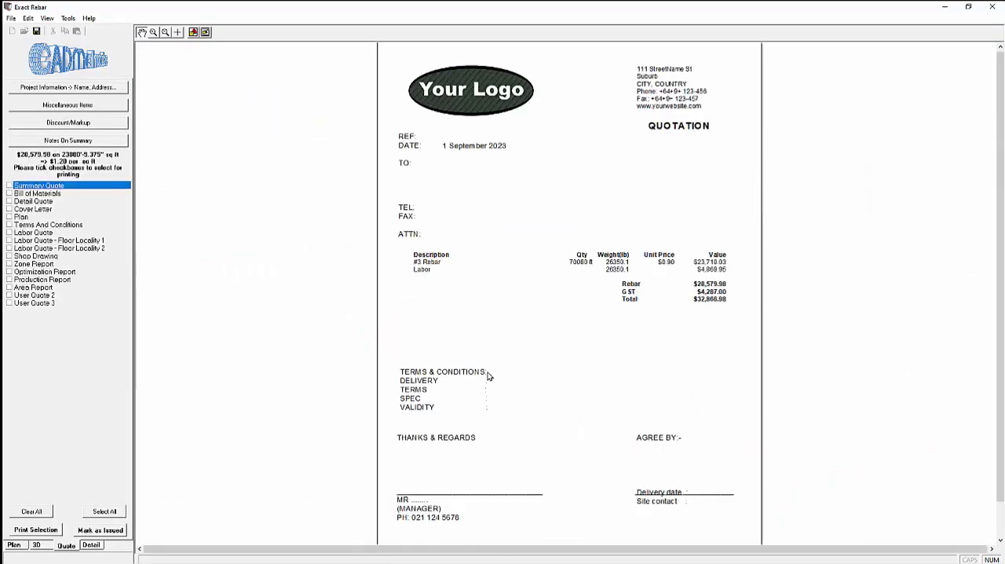
pyautogui.click(39, 194)
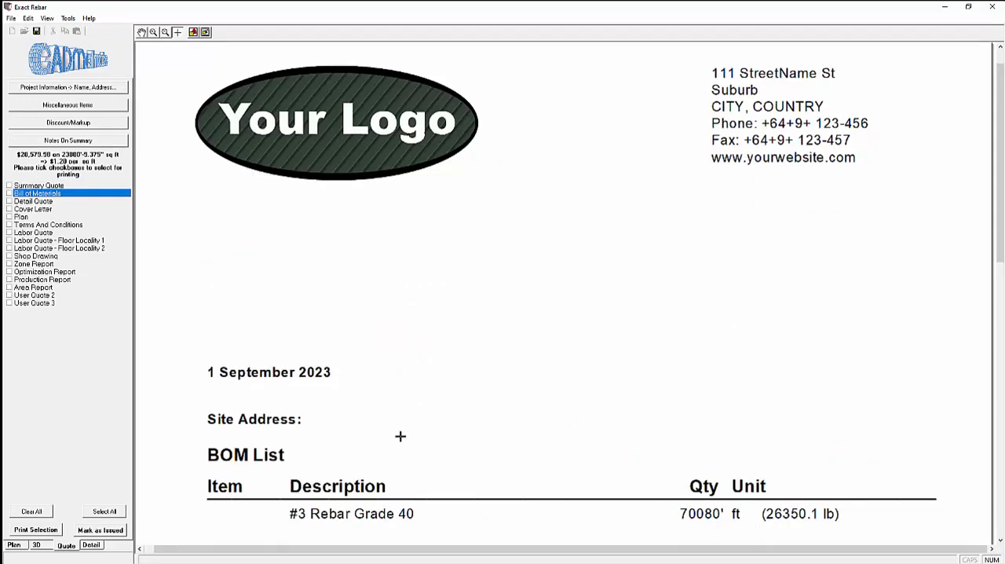
pyautogui.click(50, 273)
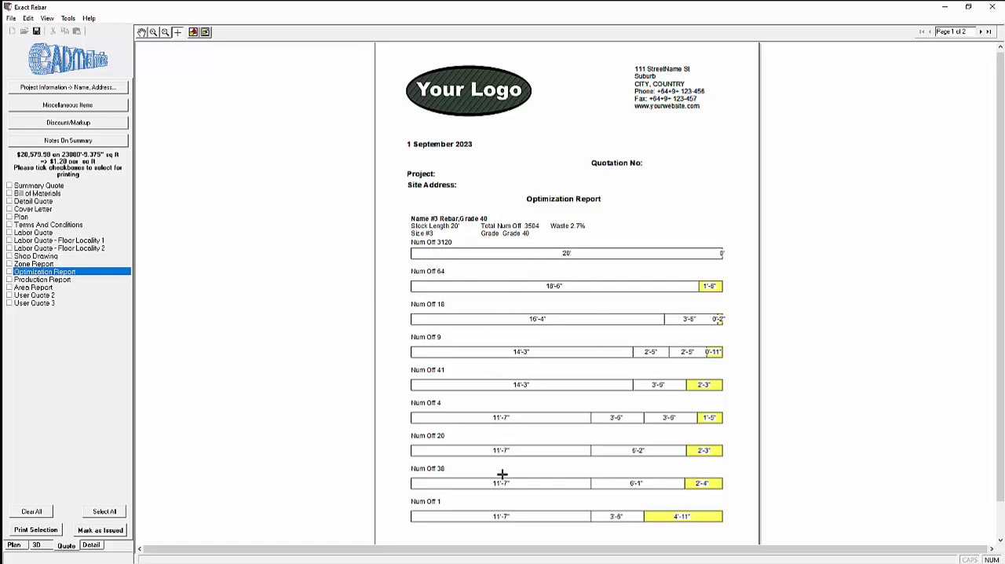
pyautogui.click(982, 34)
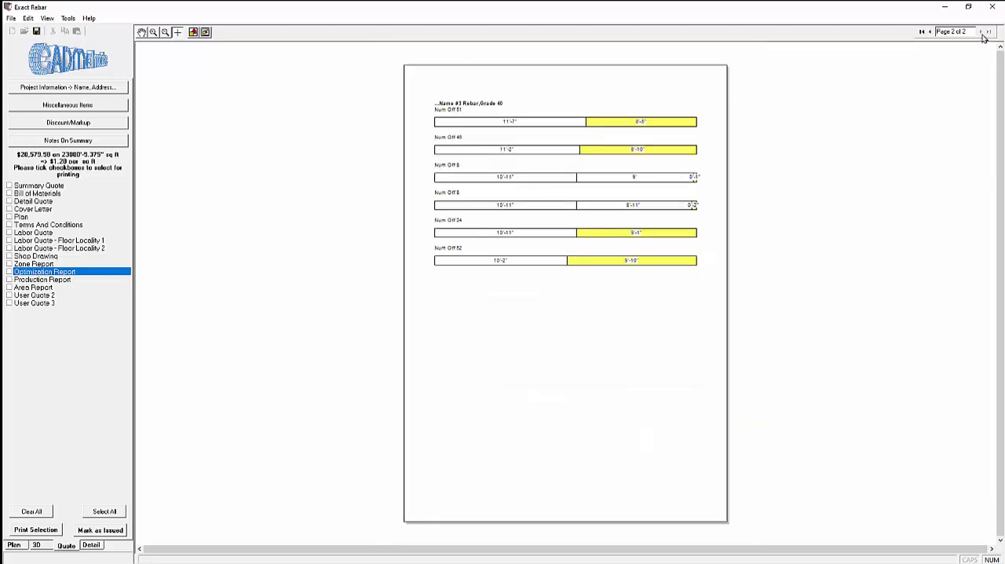
pyautogui.click(931, 32)
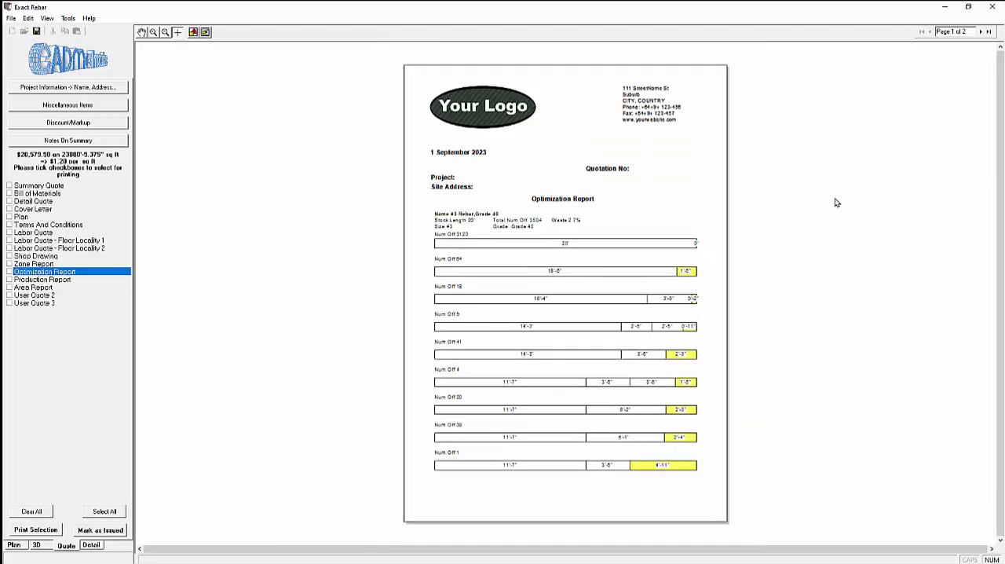